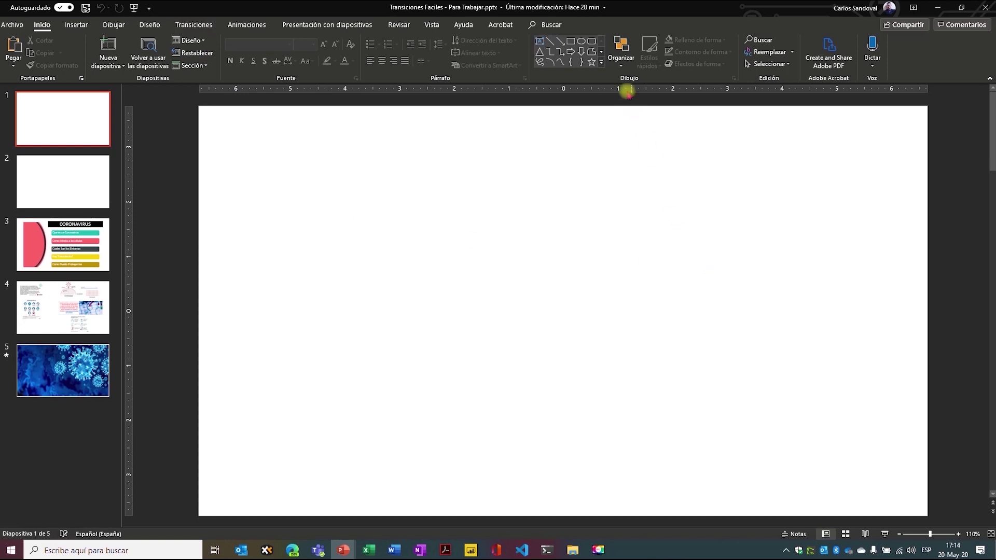
# Choose the rounded rectangle from the Formas gallery in the Dibujo group
pyautogui.click(593, 40)
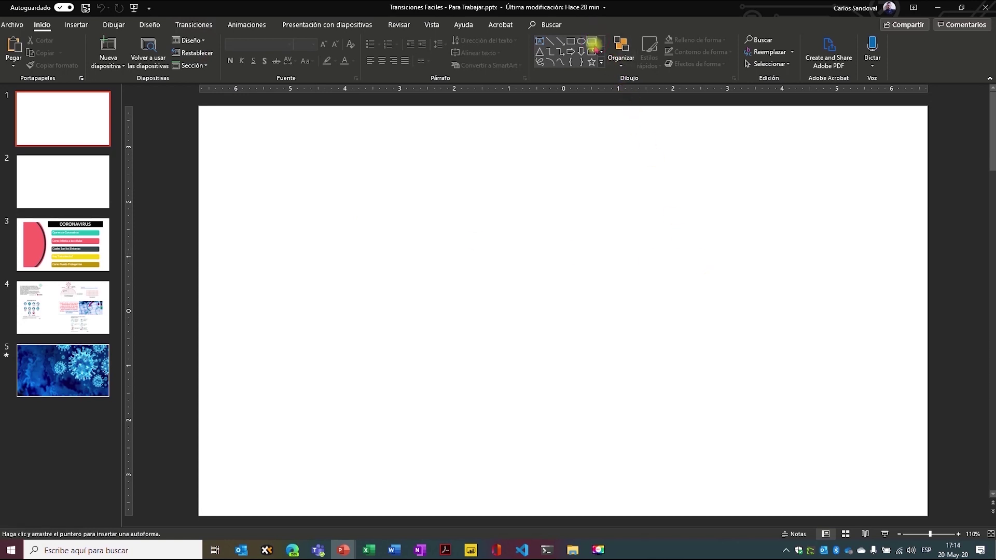
# Draw a wide rounded rectangle in the upper right and type 'Que es un Coronavirus' into it
pyautogui.moveTo(551, 167); pyautogui.dragTo(793, 209)
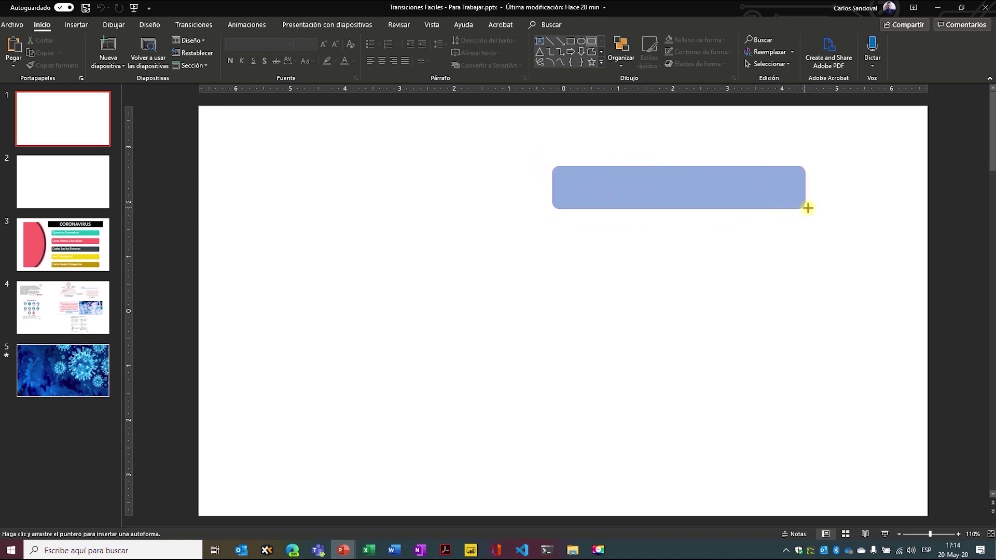
pyautogui.moveTo(793, 209); pyautogui.dragTo(805, 208)
pyautogui.rightClick(662, 190)
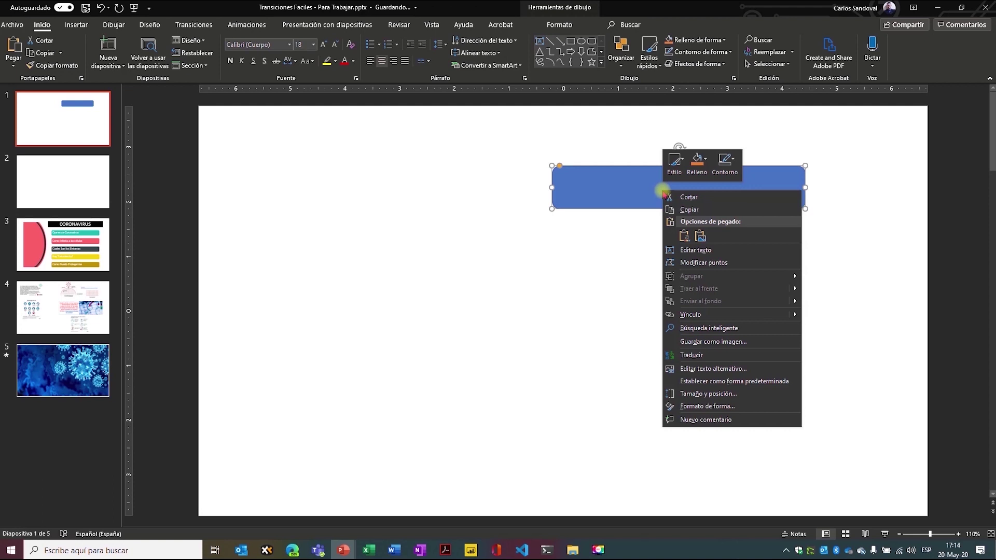
pyautogui.click(732, 251)
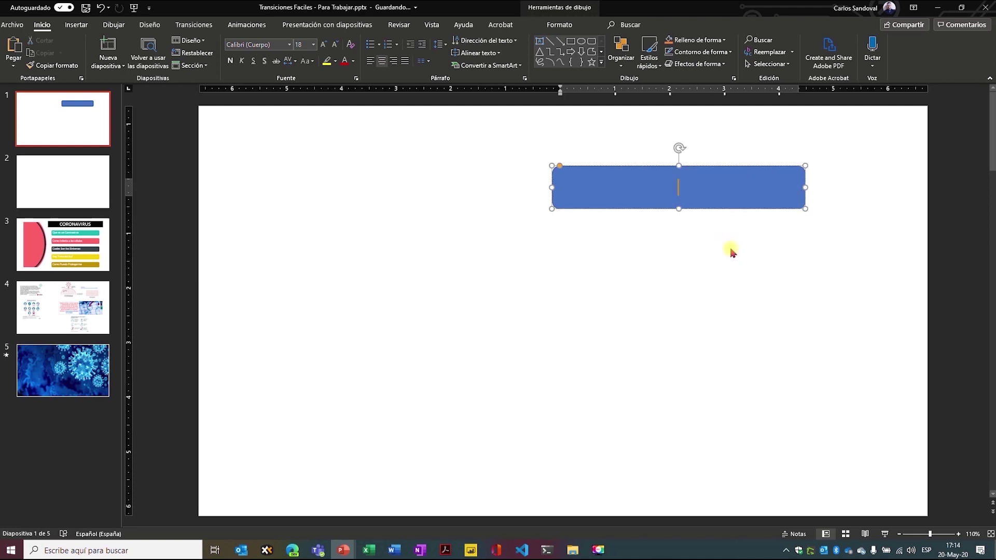
pyautogui.write('Que es un Coronavirus')
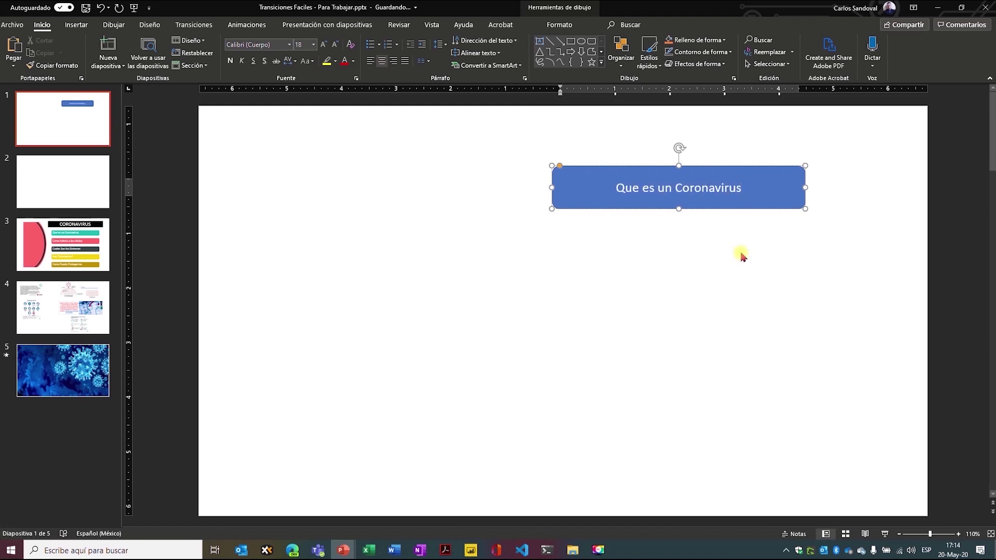
pyautogui.click(747, 258)
# Set the box text to 24 pt, remove its outline, and left-align the text
pyautogui.click(732, 170)
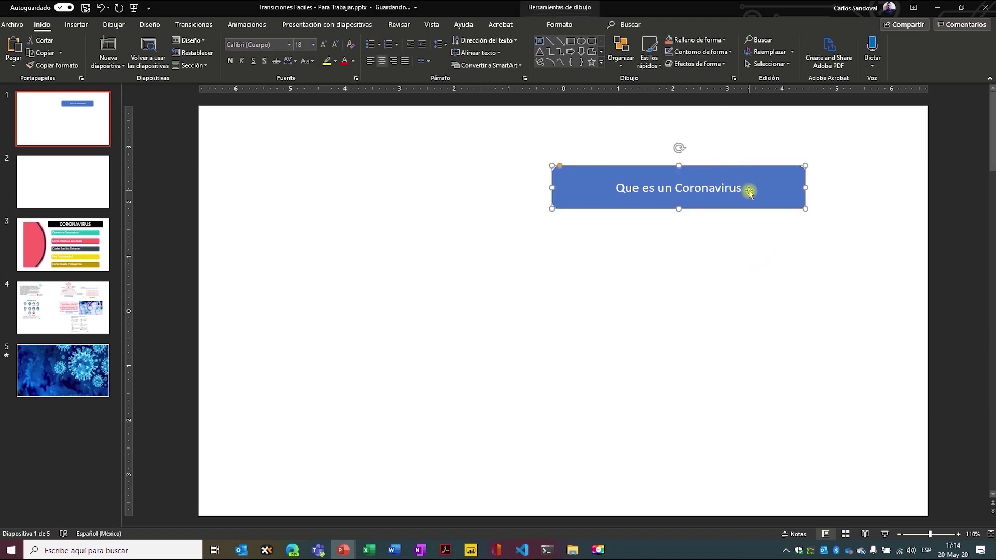
pyautogui.click(322, 46)
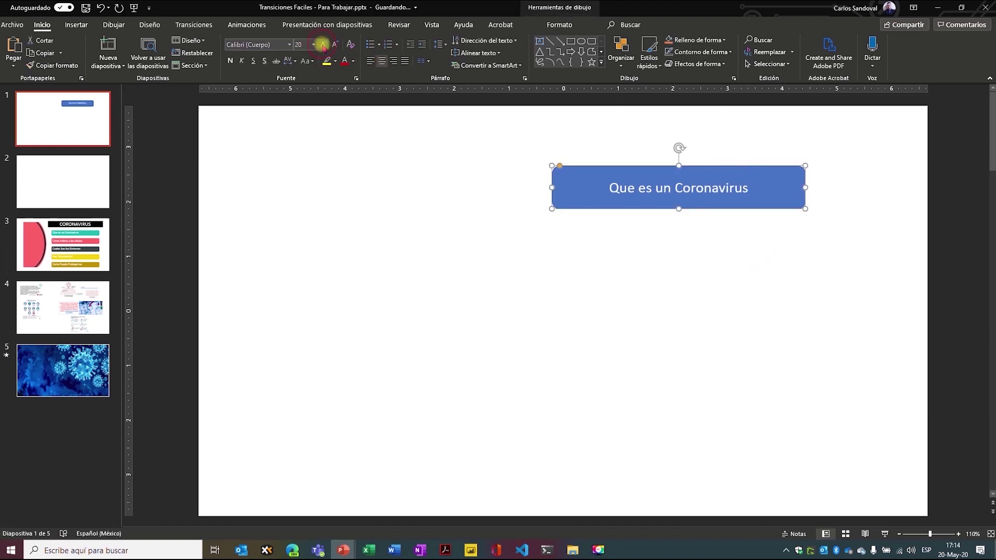
pyautogui.click(323, 46)
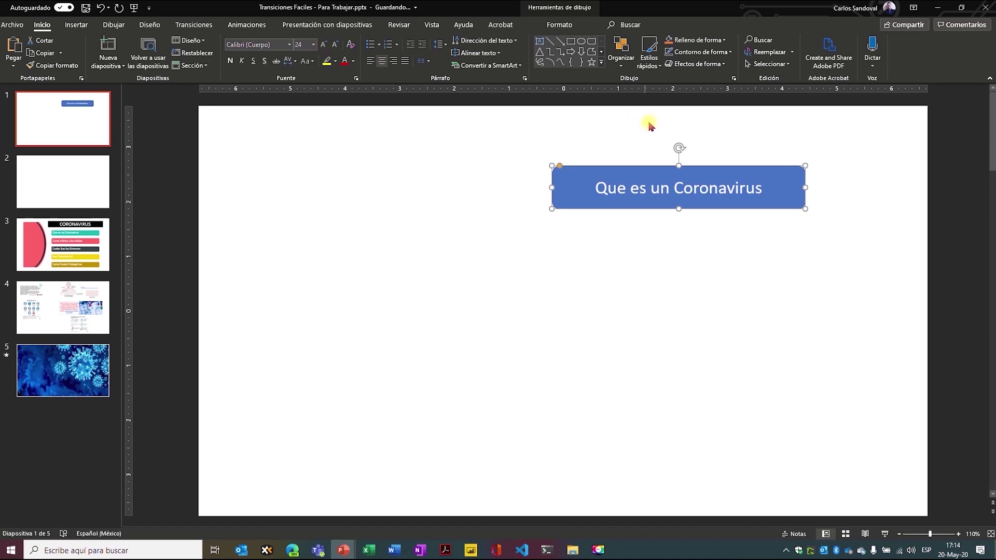
pyautogui.click(638, 212)
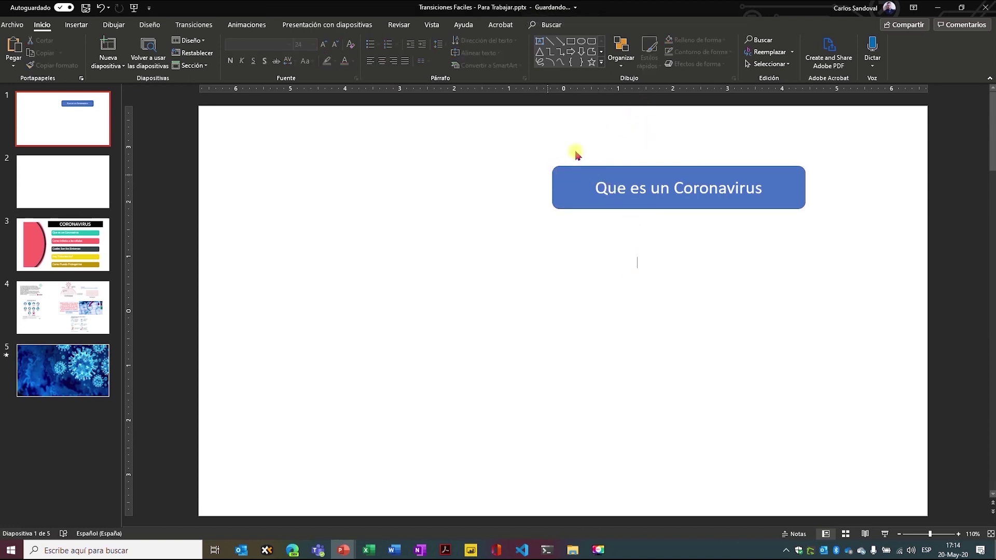
pyautogui.click(598, 168)
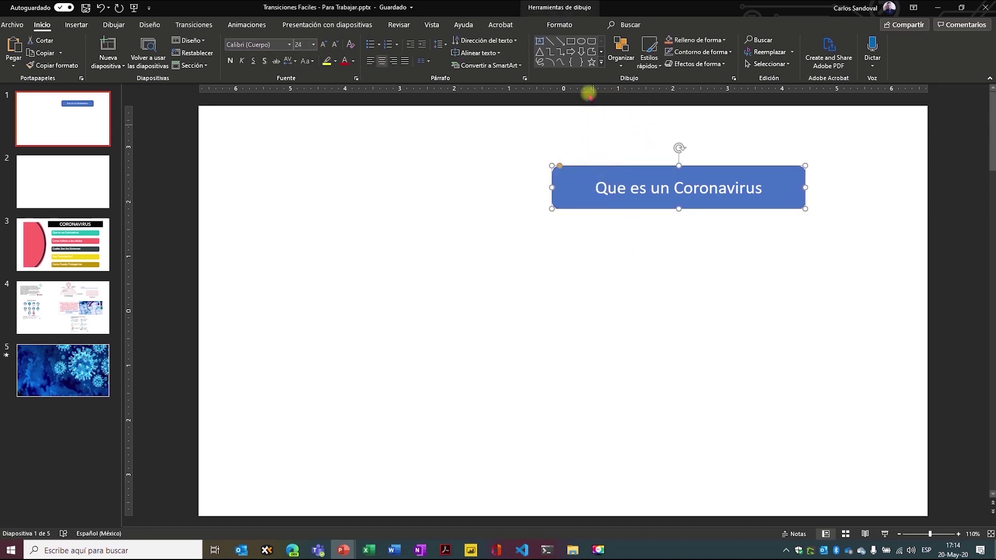
pyautogui.click(569, 27)
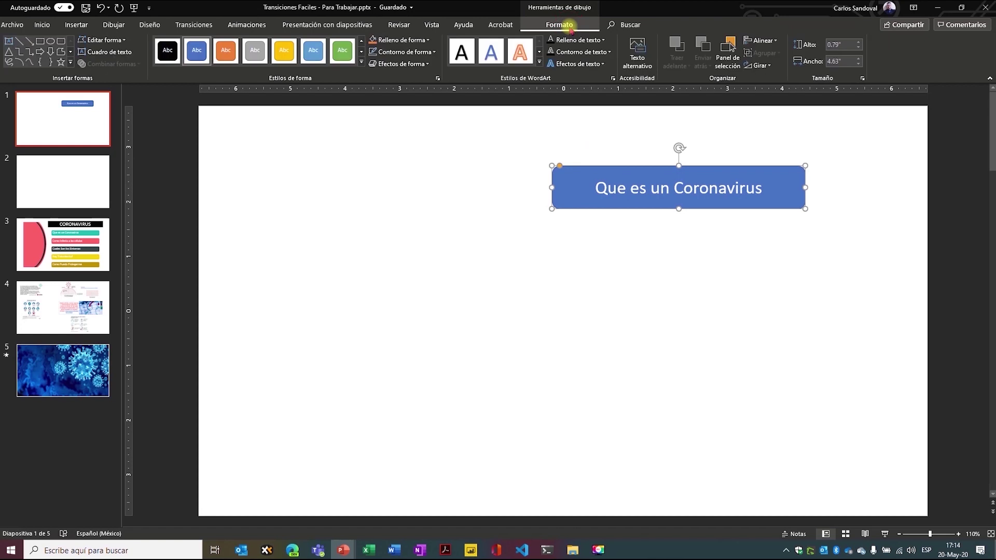
pyautogui.click(434, 52)
pyautogui.click(389, 165)
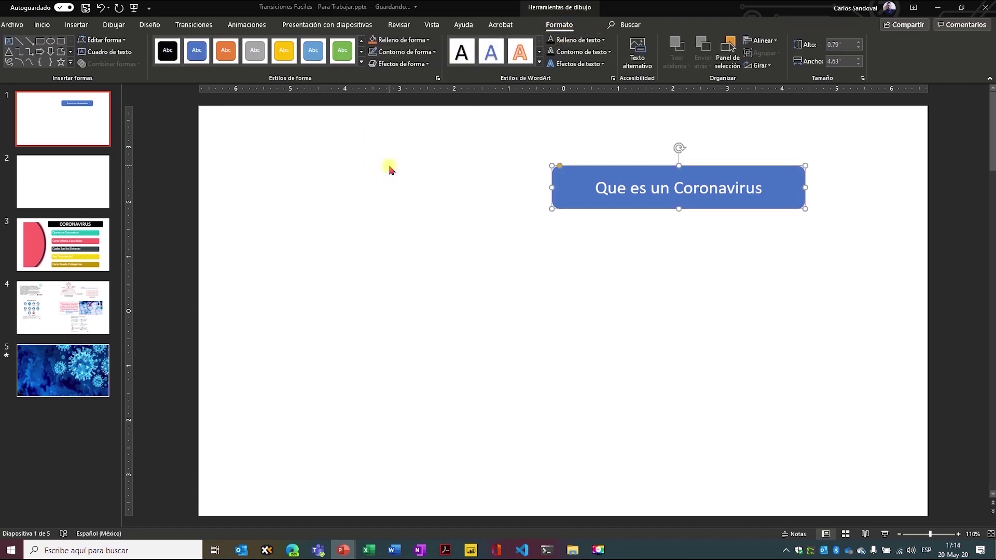
pyautogui.click(43, 25)
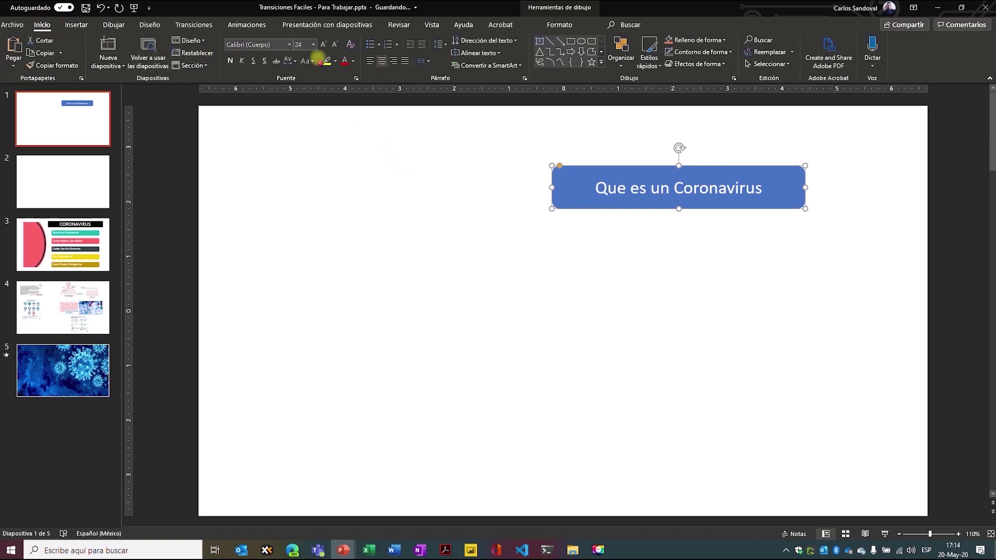
pyautogui.click(371, 62)
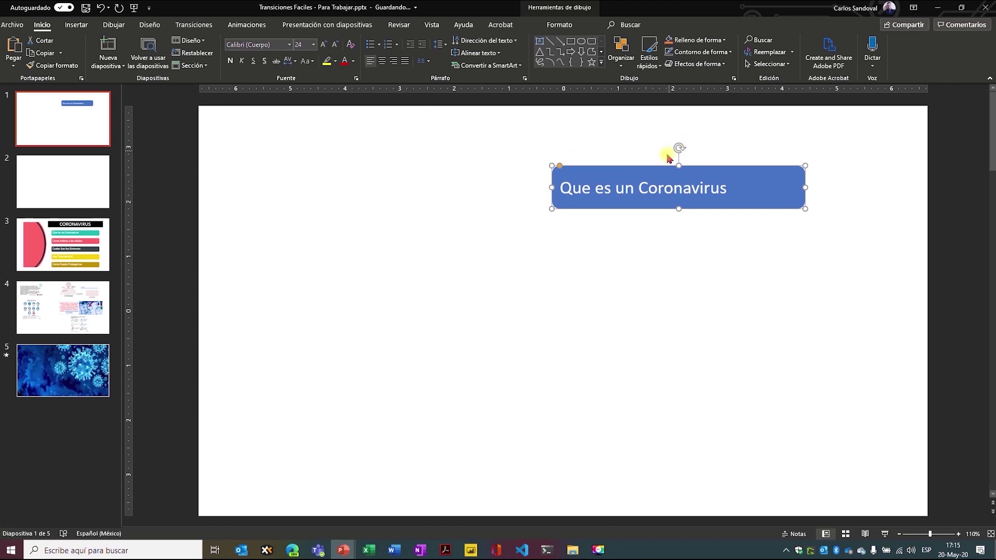
pyautogui.moveTo(658, 161); pyautogui.dragTo(654, 161)
# Ctrl-drag the box downward four times to stack five copies down the slide's right side
pyautogui.click(672, 208)
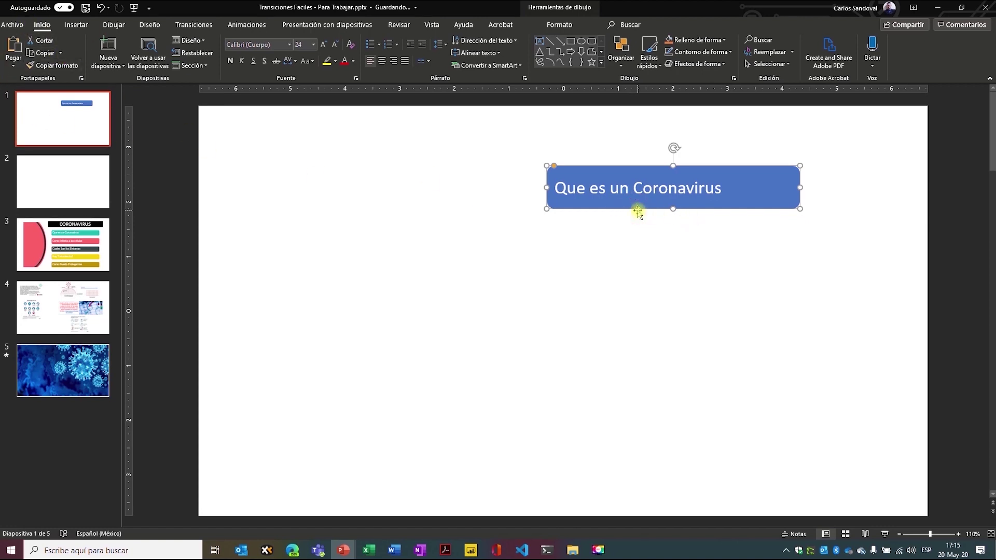
pyautogui.moveTo(638, 212); pyautogui.dragTo(642, 255)
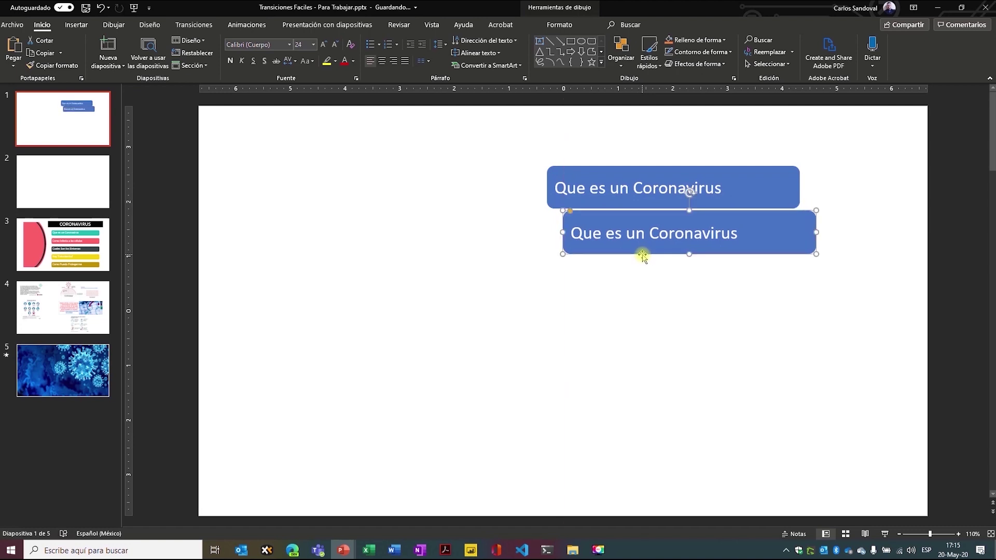
pyautogui.moveTo(642, 254); pyautogui.dragTo(646, 312)
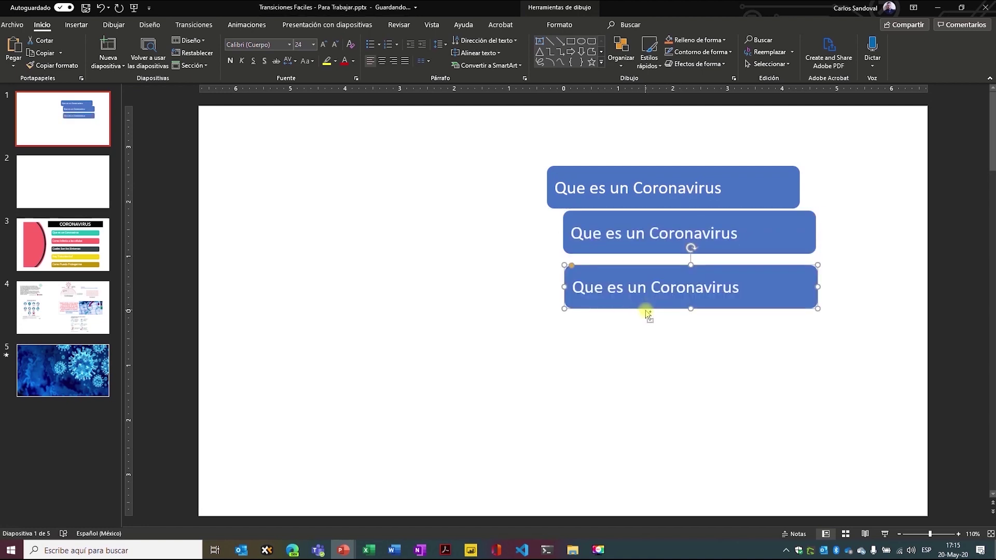
pyautogui.moveTo(646, 312); pyautogui.dragTo(646, 369)
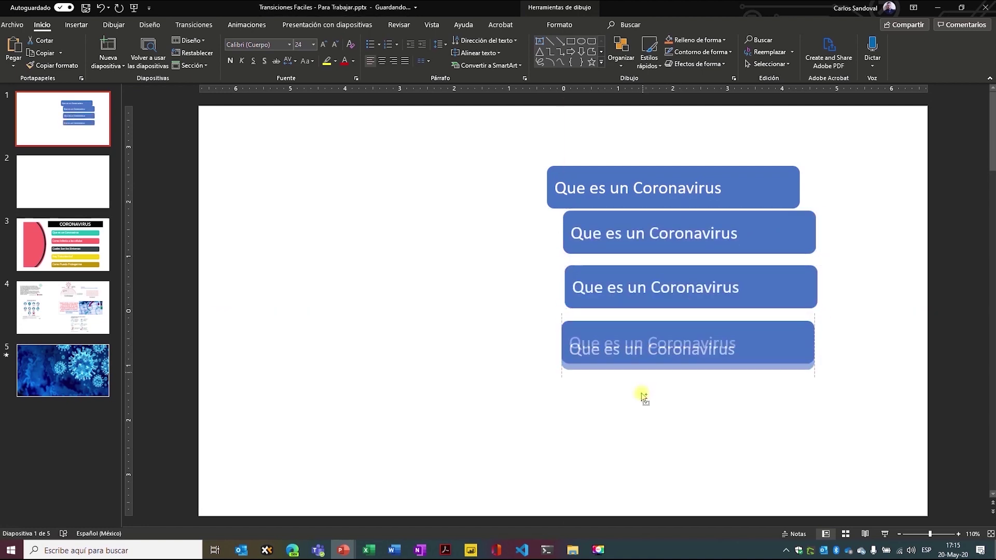
pyautogui.moveTo(646, 370); pyautogui.dragTo(641, 424)
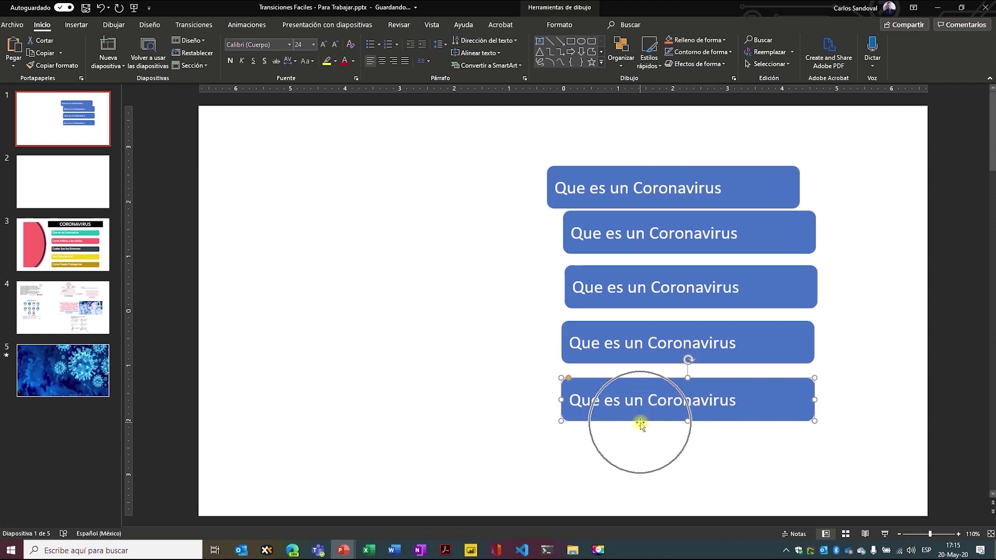
pyautogui.click(729, 215)
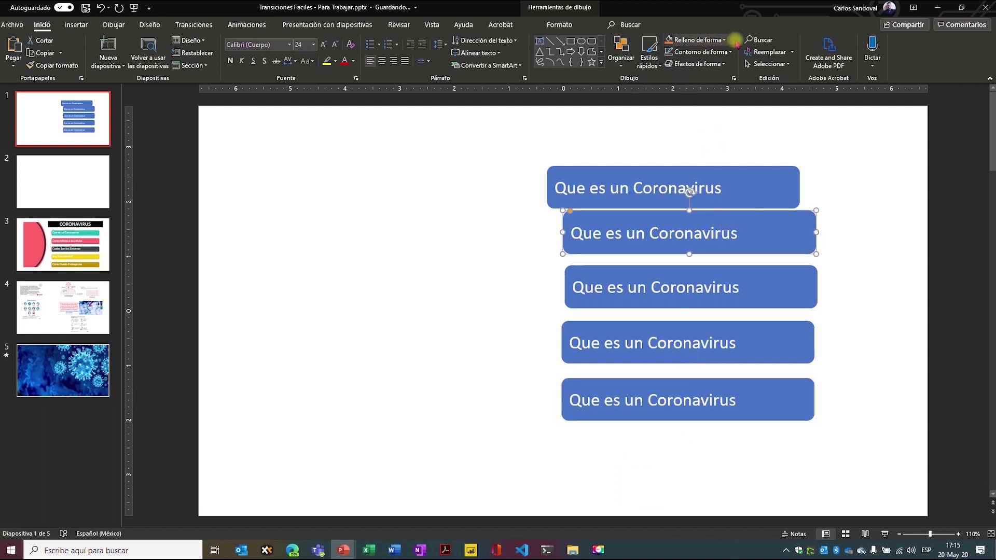
# Fill the second box pink and the third box teal
pyautogui.click(696, 40)
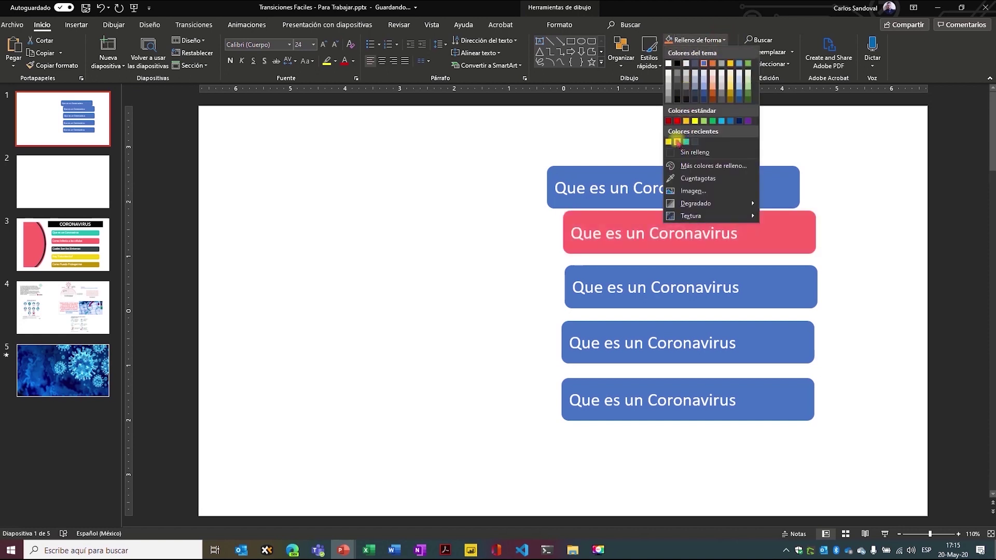
pyautogui.click(677, 142)
pyautogui.click(668, 269)
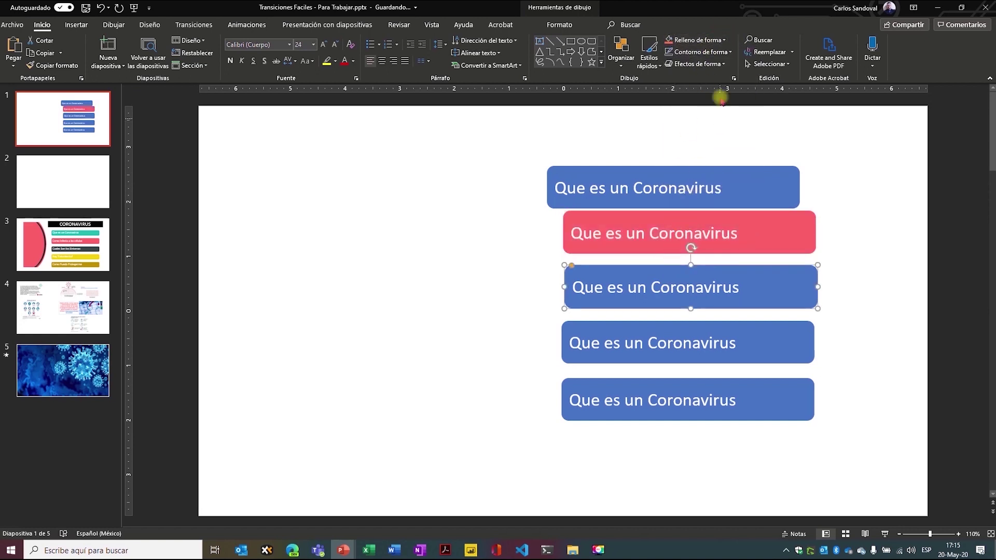
pyautogui.click(697, 40)
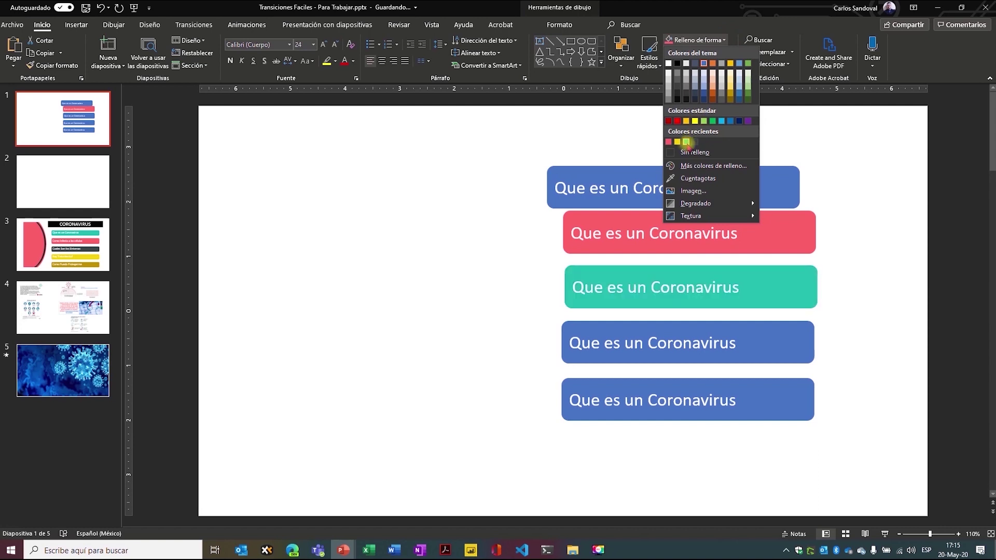
pyautogui.click(685, 141)
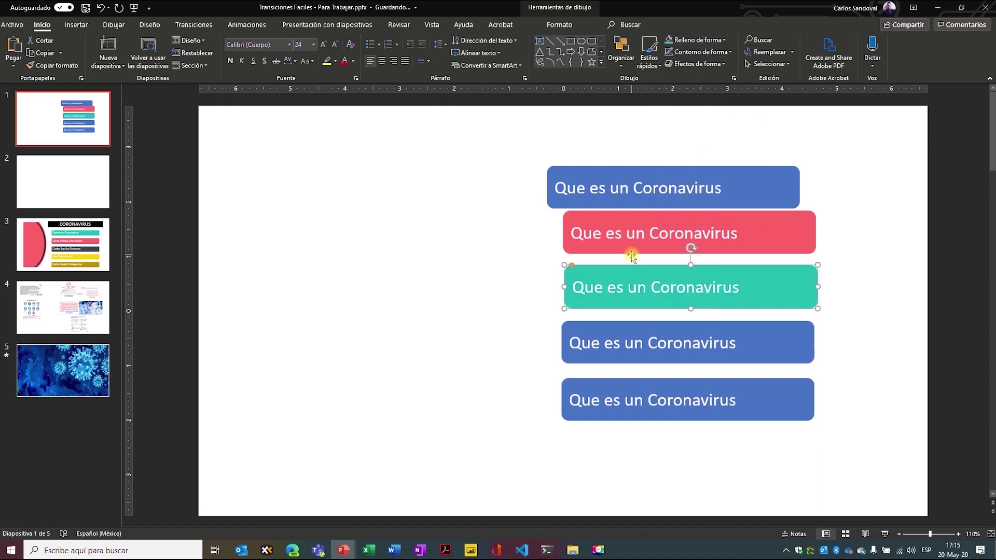
# Align all five bars on a common centre and distribute them evenly top to bottom
pyautogui.moveTo(523, 131)
pyautogui.mouseDown()
pyautogui.moveTo(681, 476)
pyautogui.moveTo(882, 469)
pyautogui.mouseUp()
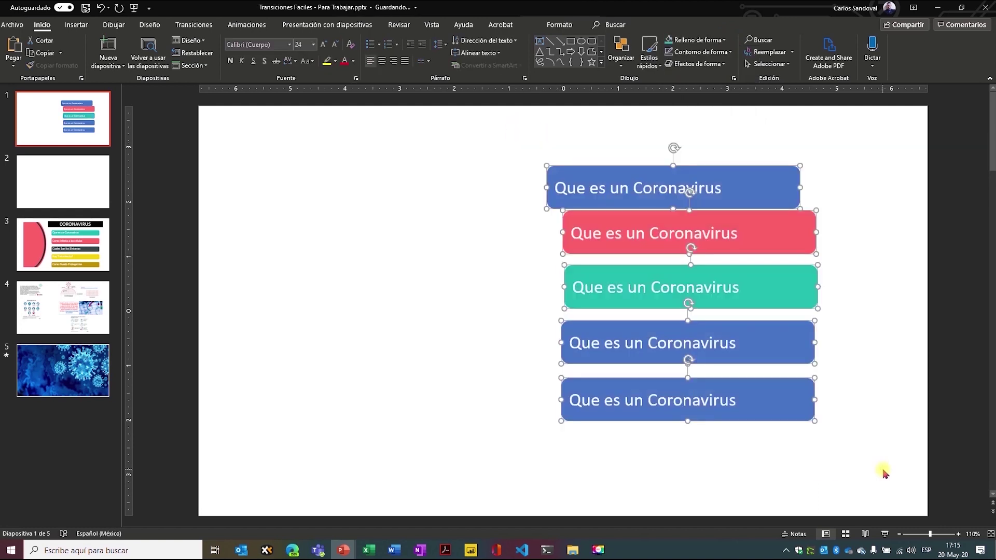
pyautogui.click(559, 24)
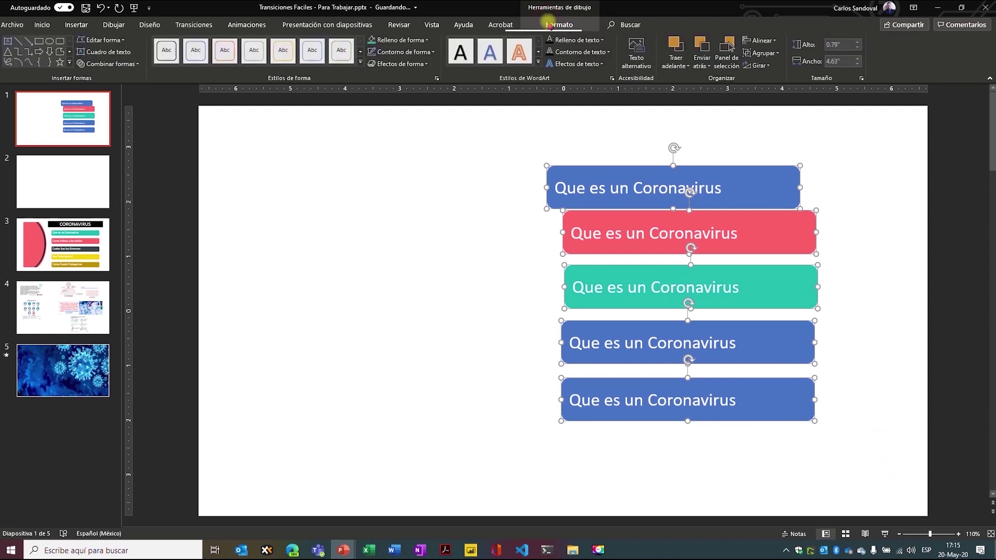
pyautogui.click(773, 40)
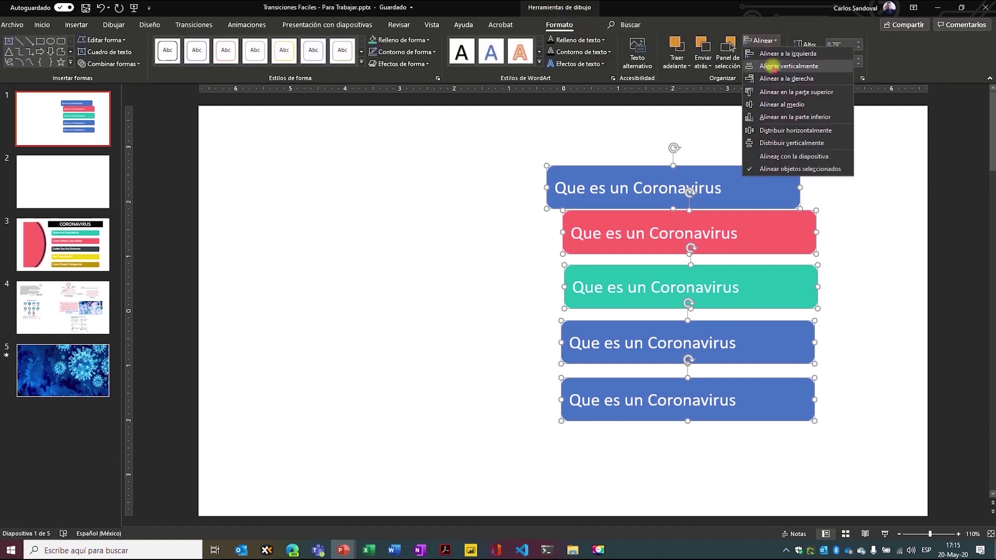
pyautogui.click(773, 66)
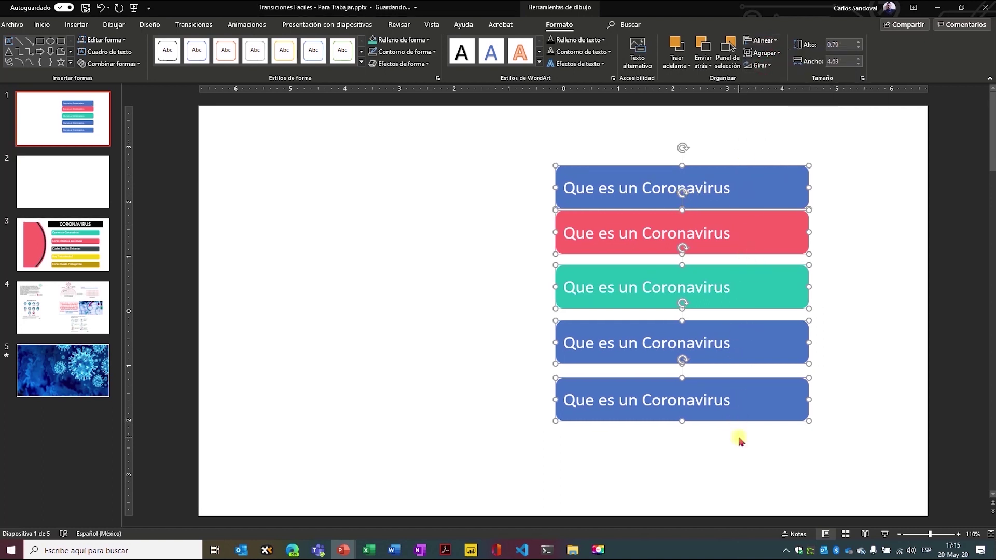
pyautogui.click(773, 41)
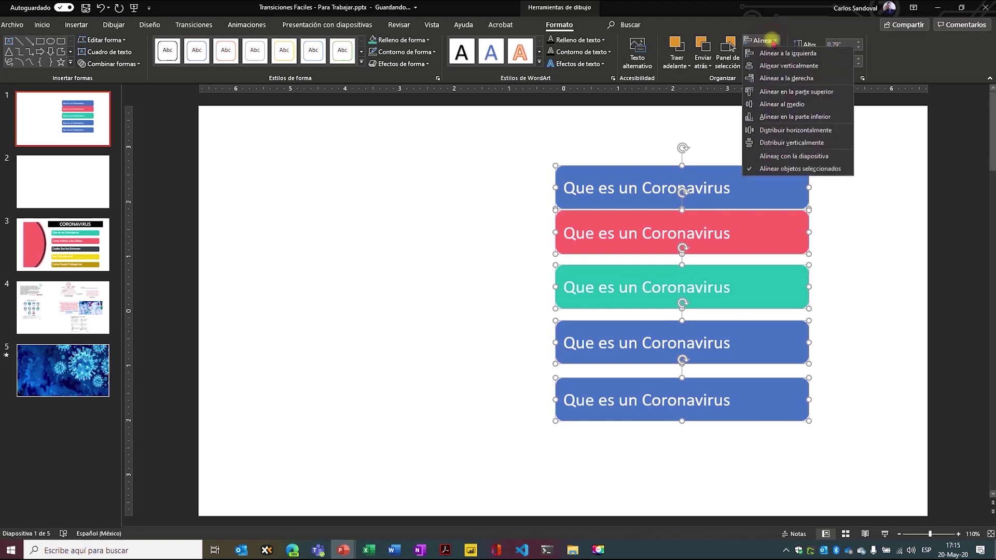
pyautogui.click(779, 143)
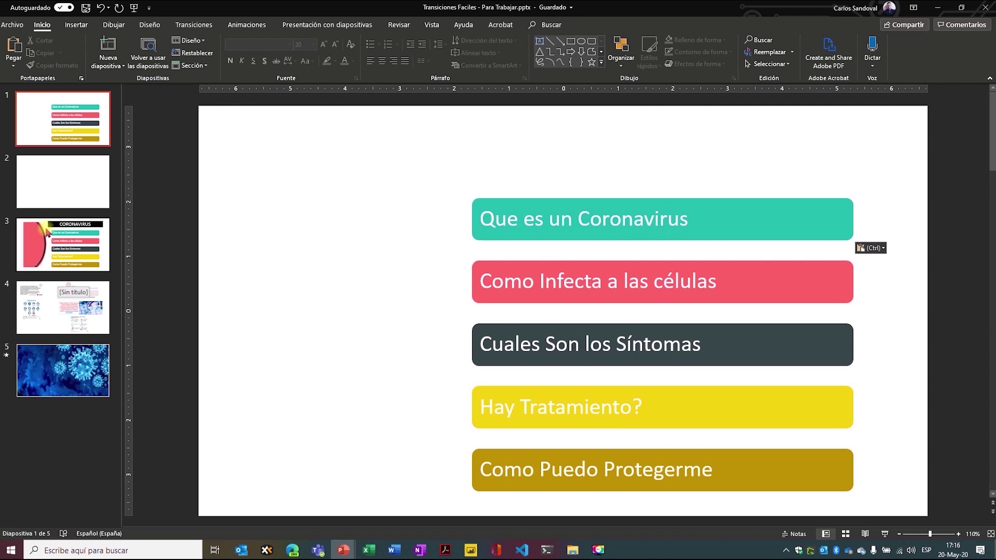
# Copy the pink half-circle shapes from slide 3 and paste them onto slide 1
pyautogui.click(40, 248)
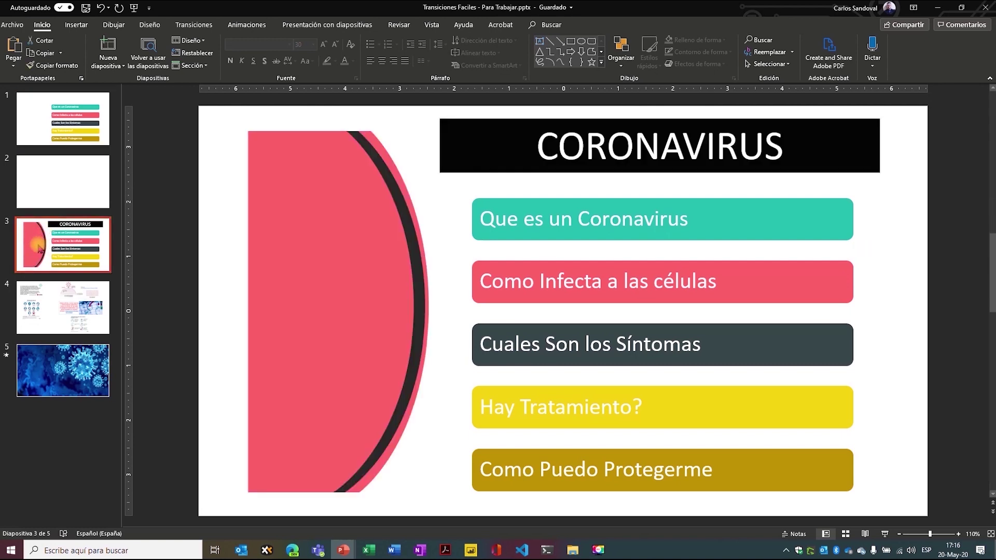
pyautogui.click(193, 94)
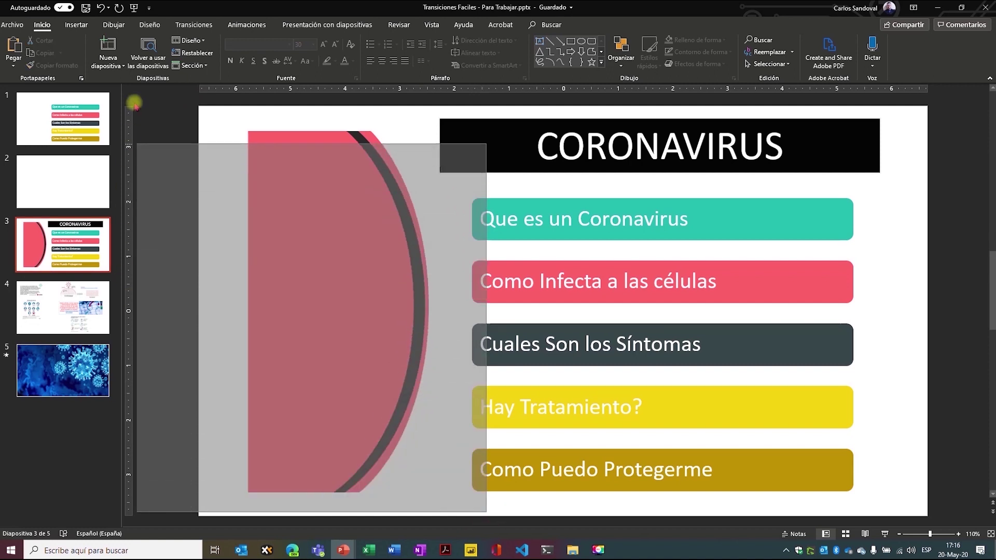
pyautogui.moveTo(486, 513); pyautogui.dragTo(149, 49)
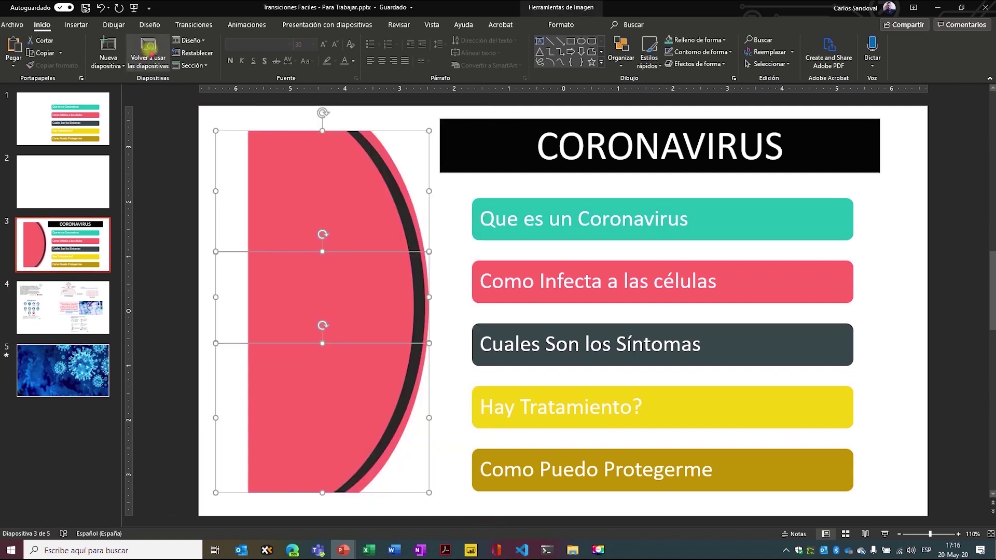
pyautogui.click(23, 130)
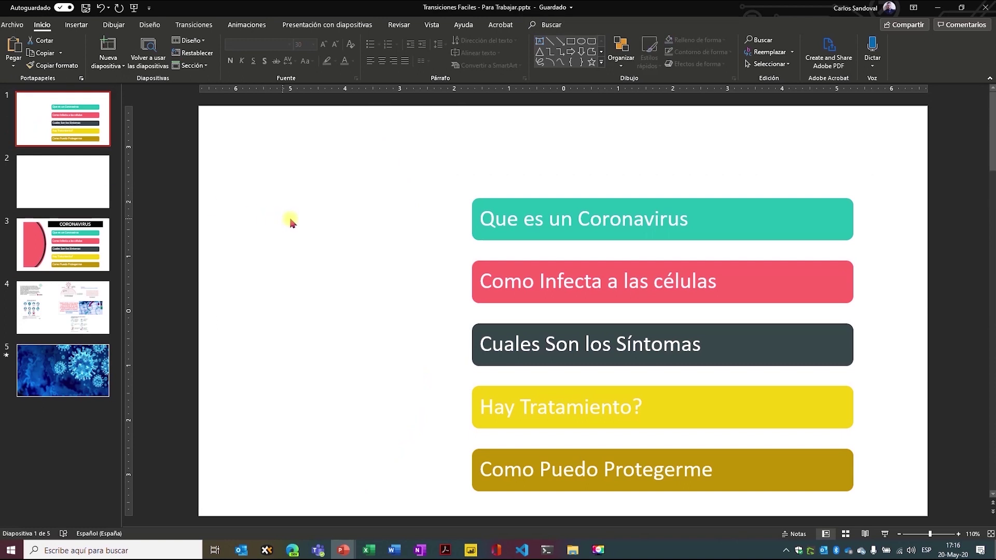
pyautogui.hotkey('ctrl', 'v')
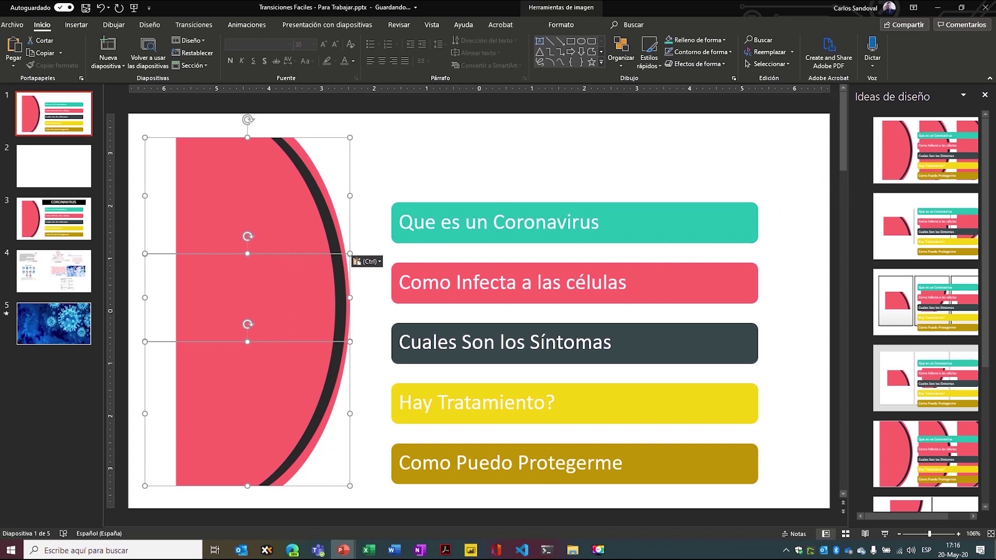
pyautogui.click(985, 95)
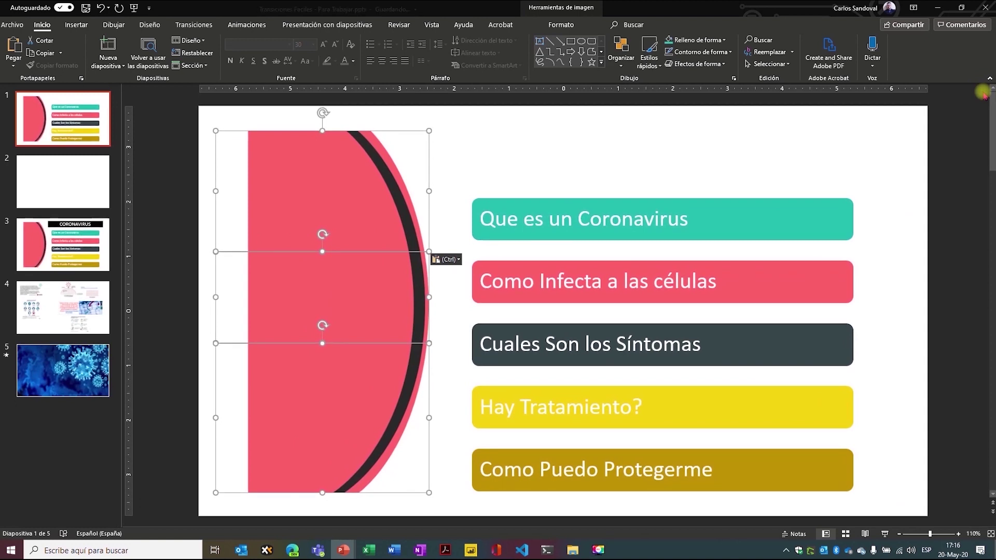
# Paste slide 3's CORONAVIRUS title onto slide 1, then select slide 5's virus picture
pyautogui.click(104, 255)
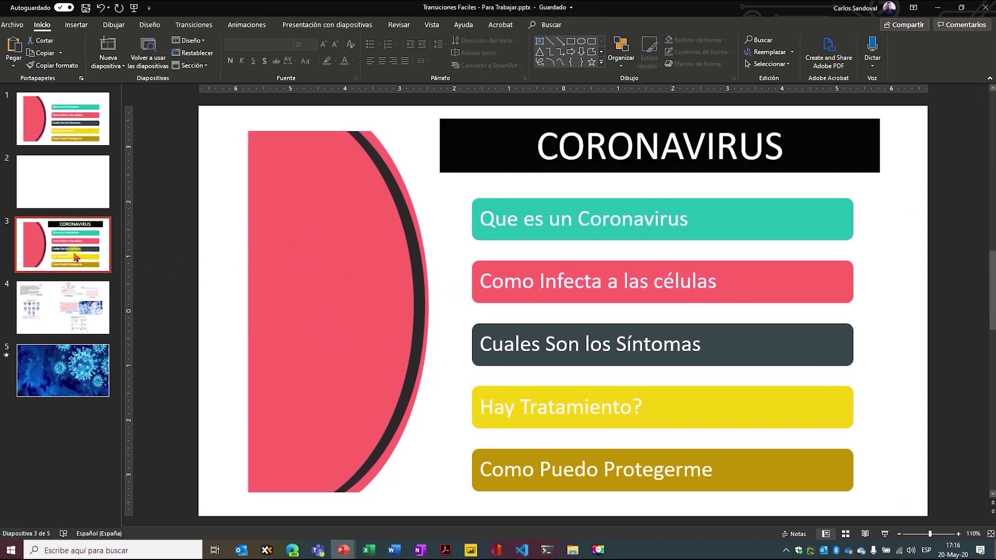
pyautogui.click(540, 172)
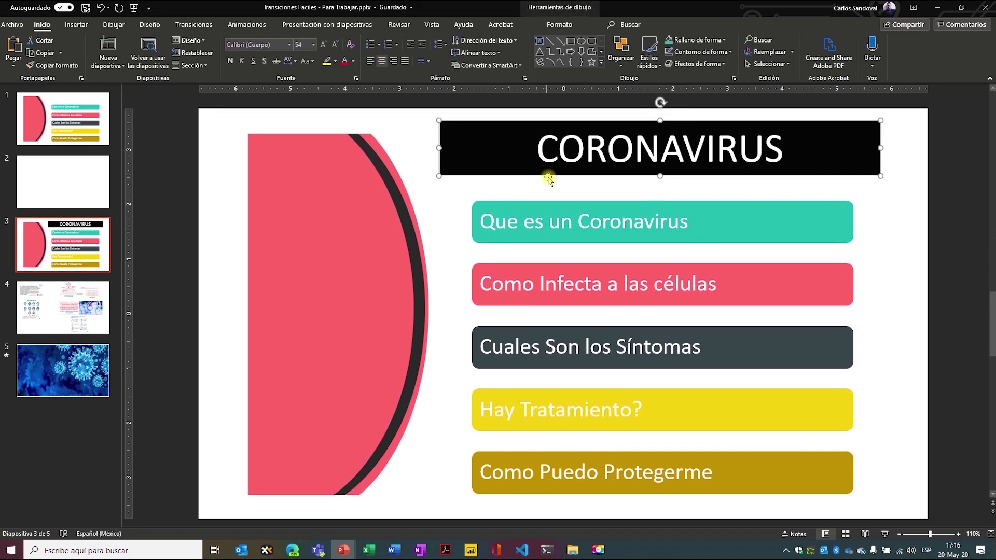
pyautogui.click(58, 120)
pyautogui.hotkey('ctrl', 'v')
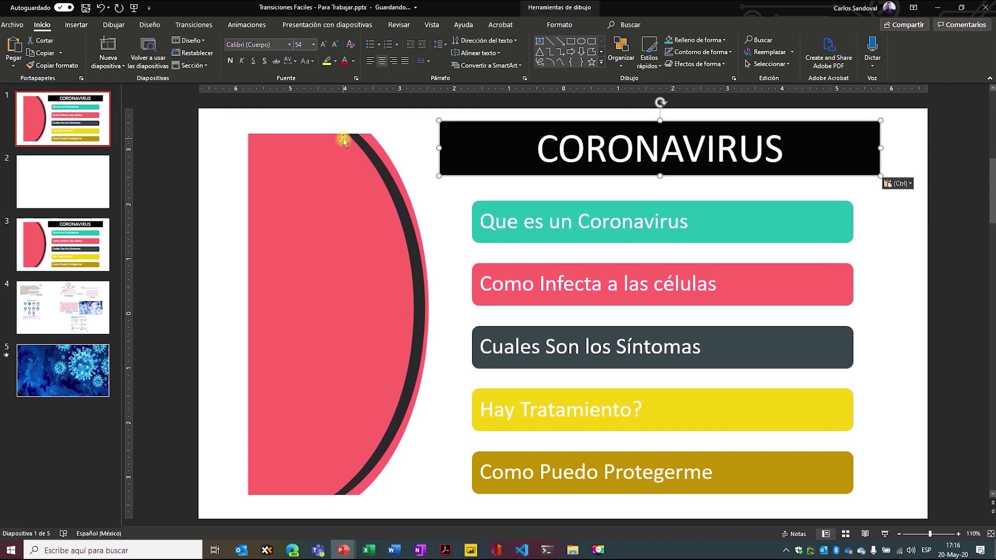
pyautogui.click(57, 383)
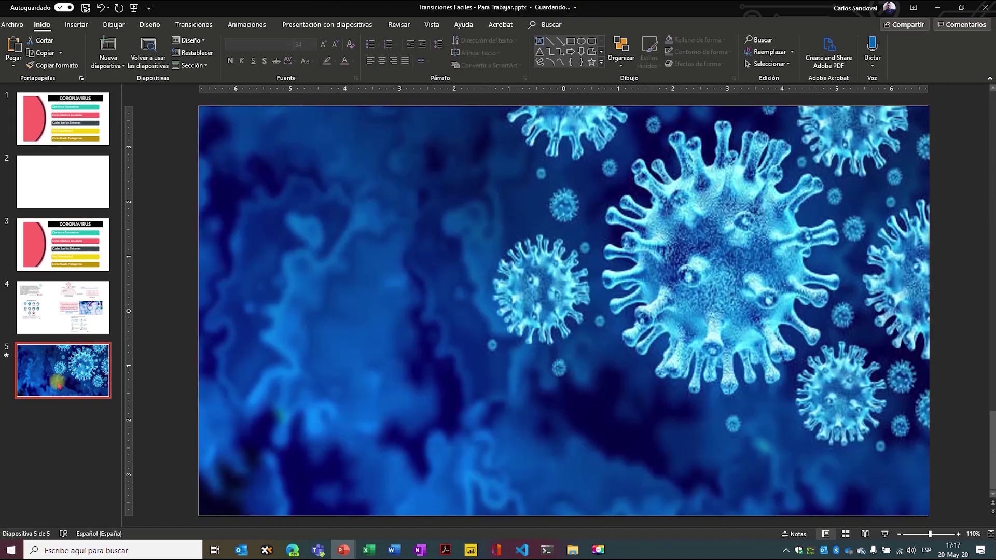
pyautogui.click(415, 362)
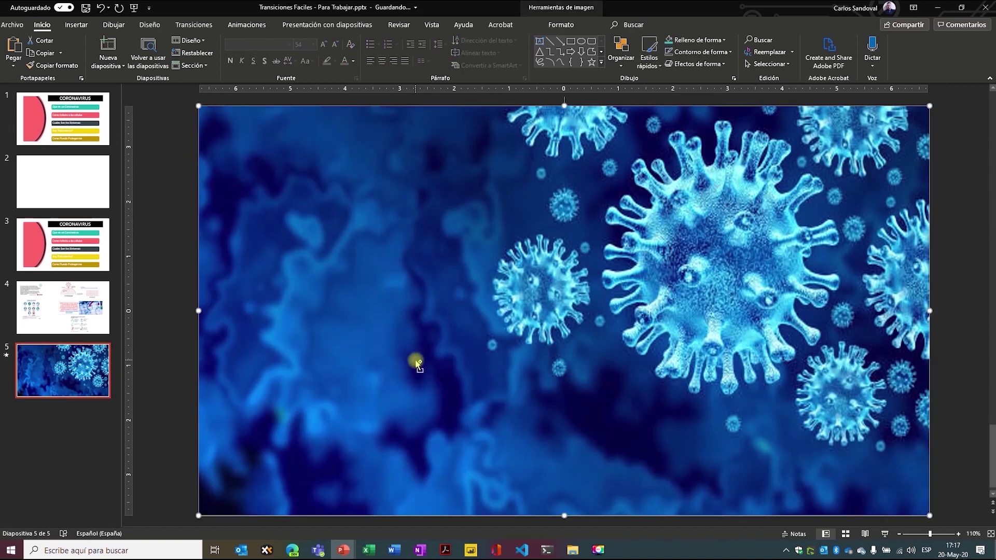
# Paste the virus picture onto slide 1 and send it to the back with Enviar al fondo
pyautogui.click(94, 134)
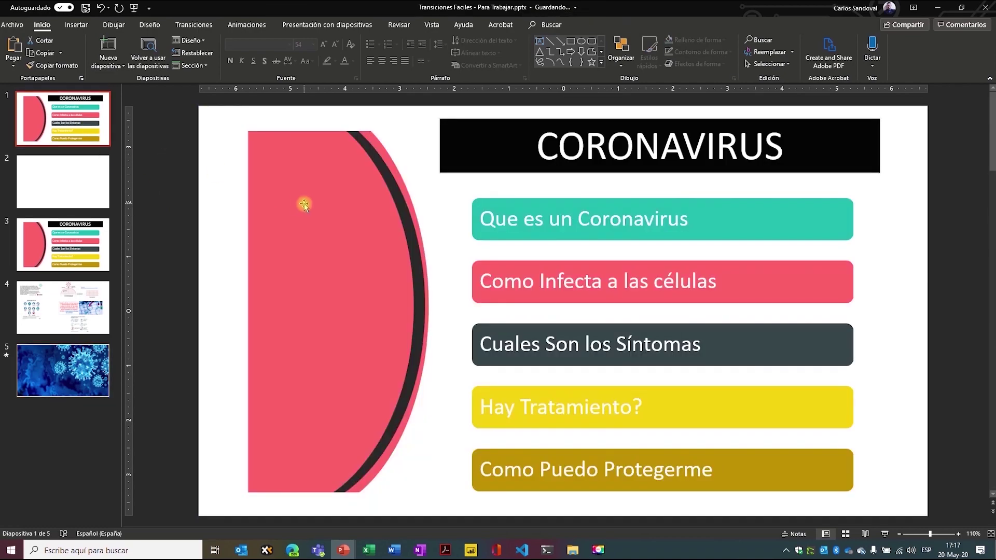
pyautogui.hotkey('ctrl', 'v')
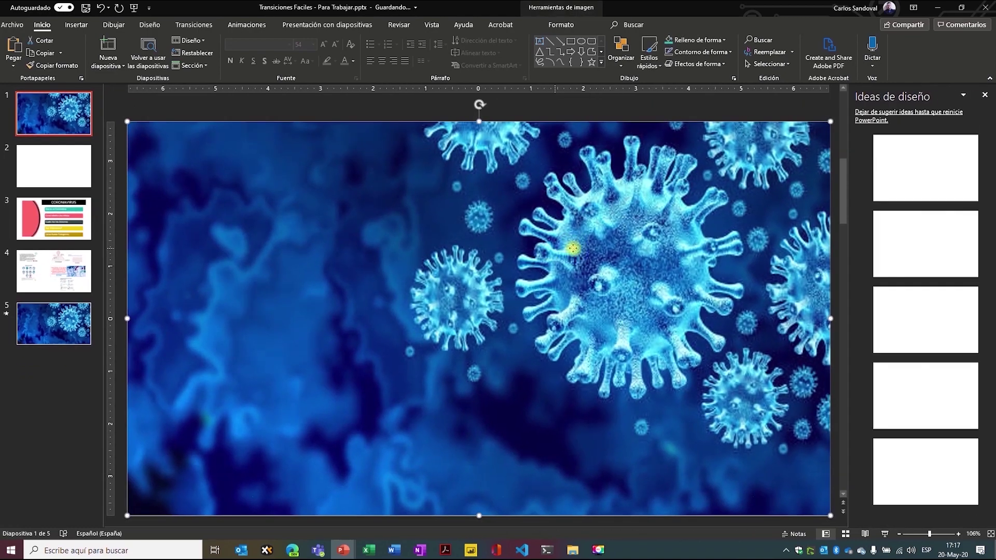
pyautogui.rightClick(572, 249)
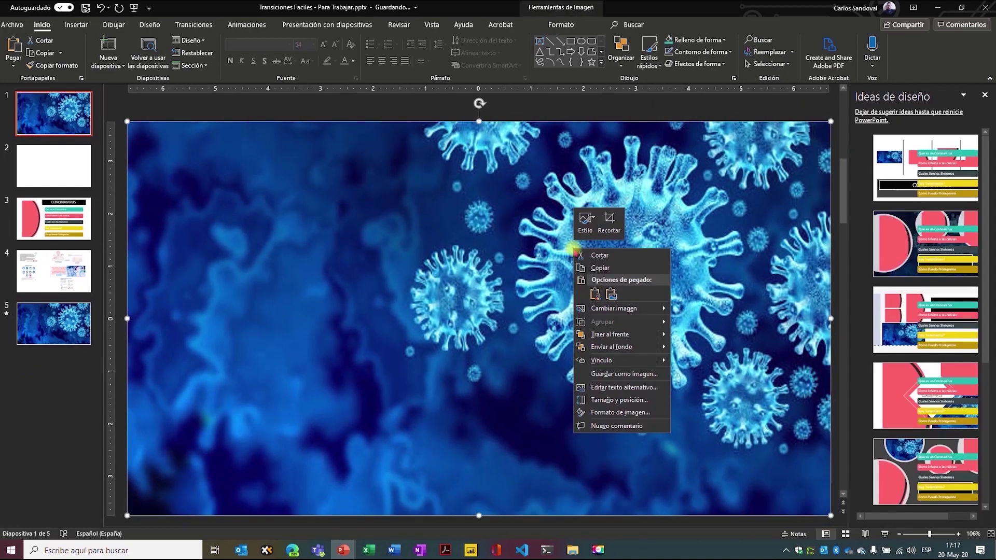
pyautogui.click(952, 112)
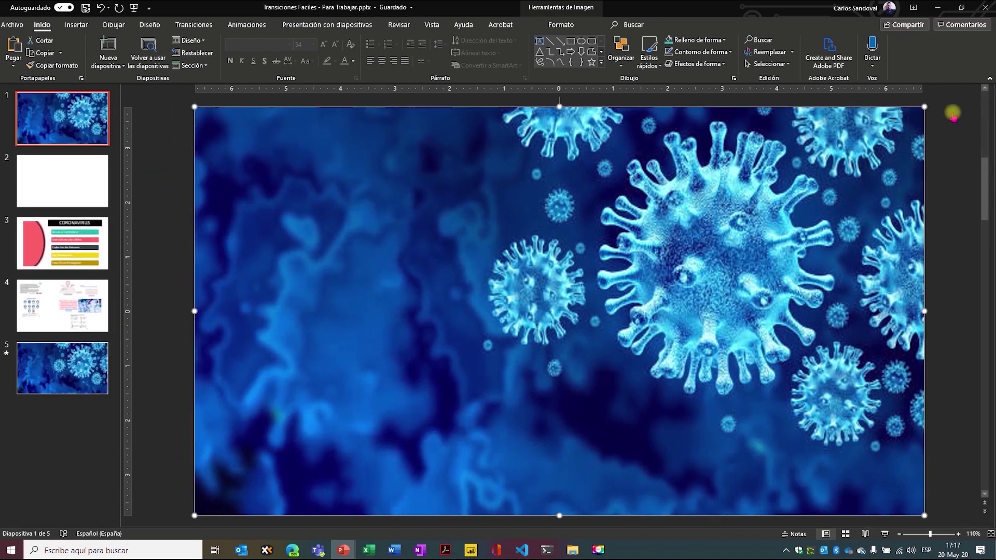
pyautogui.rightClick(512, 163)
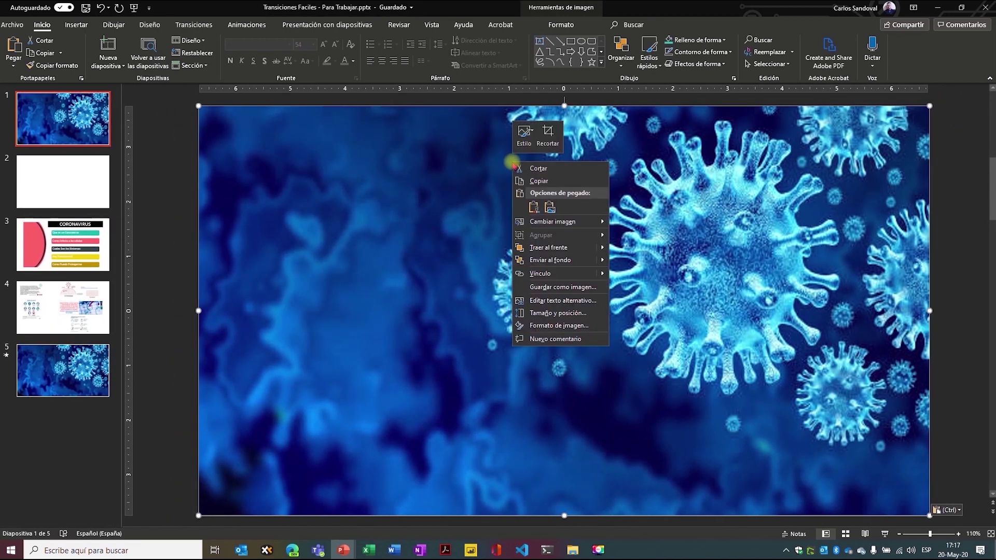
pyautogui.click(550, 260)
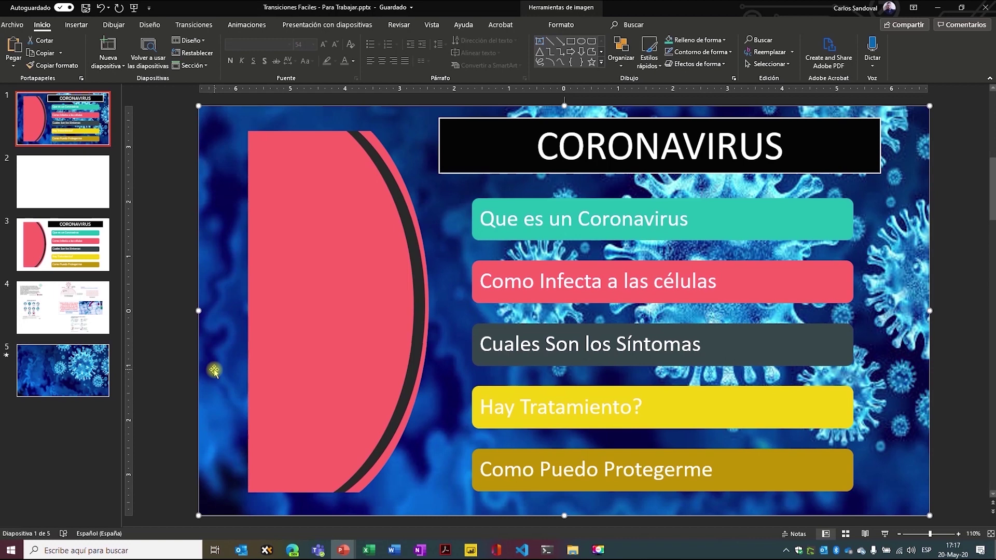
# Duplicate slide 1 with Duplicar diapositiva so its copy becomes slide 2
pyautogui.click(74, 127)
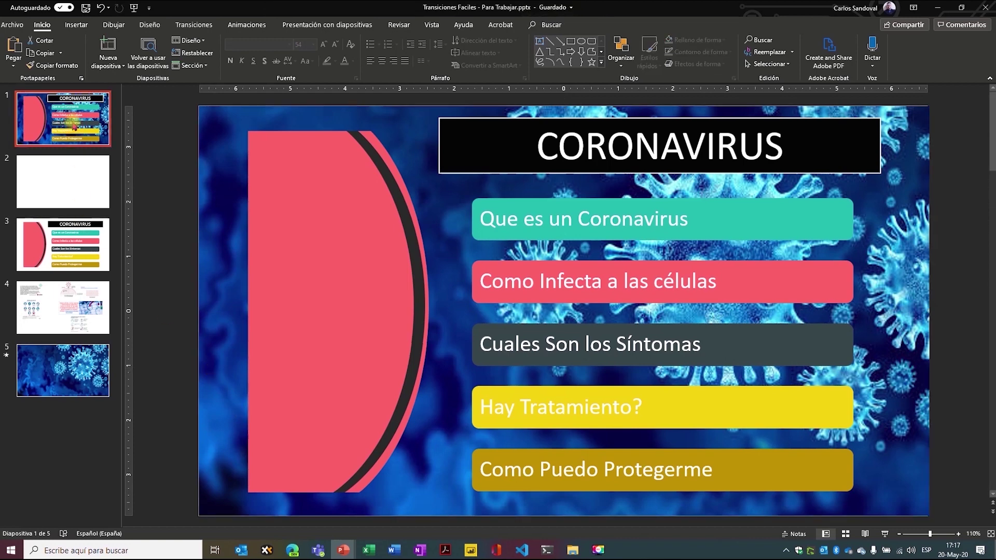
pyautogui.rightClick(75, 125)
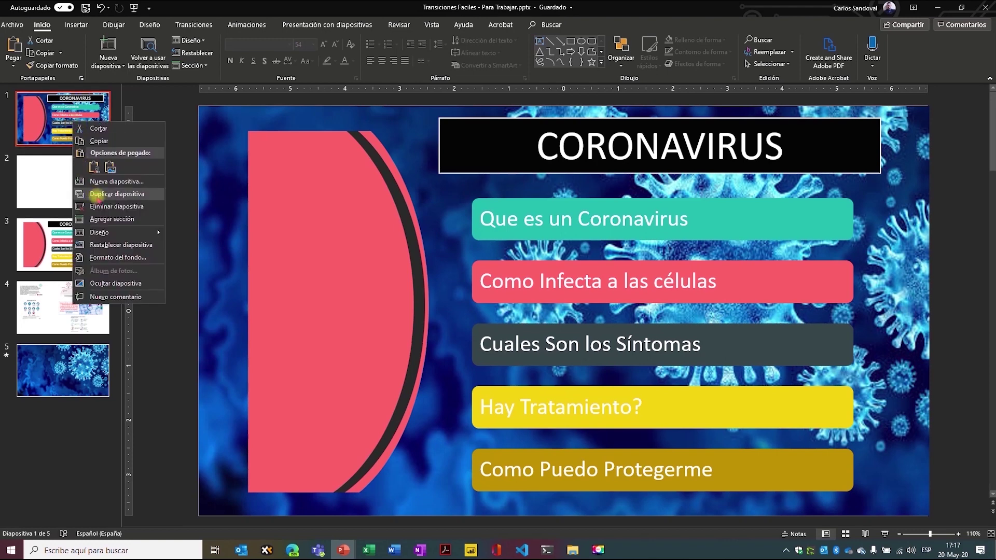
pyautogui.click(98, 194)
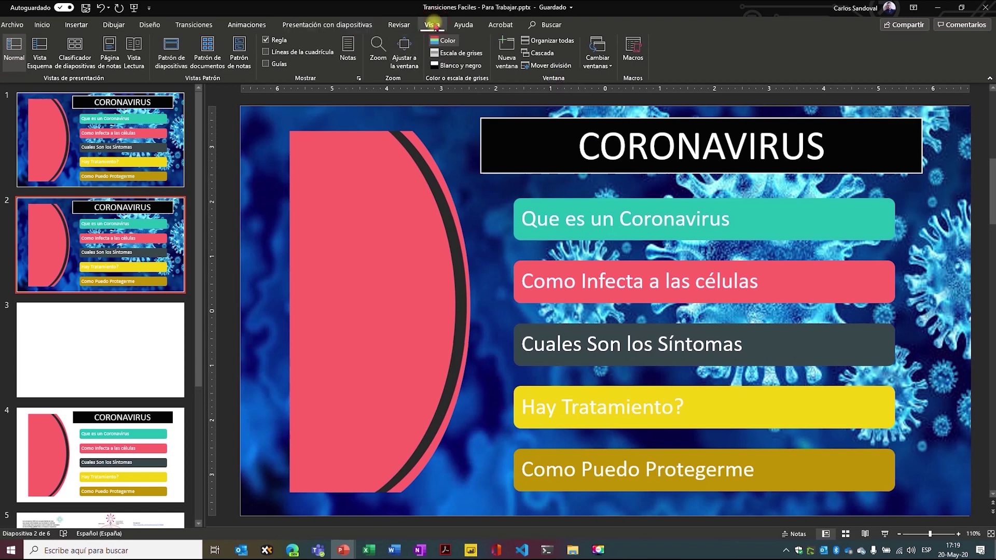
pyautogui.click(428, 119)
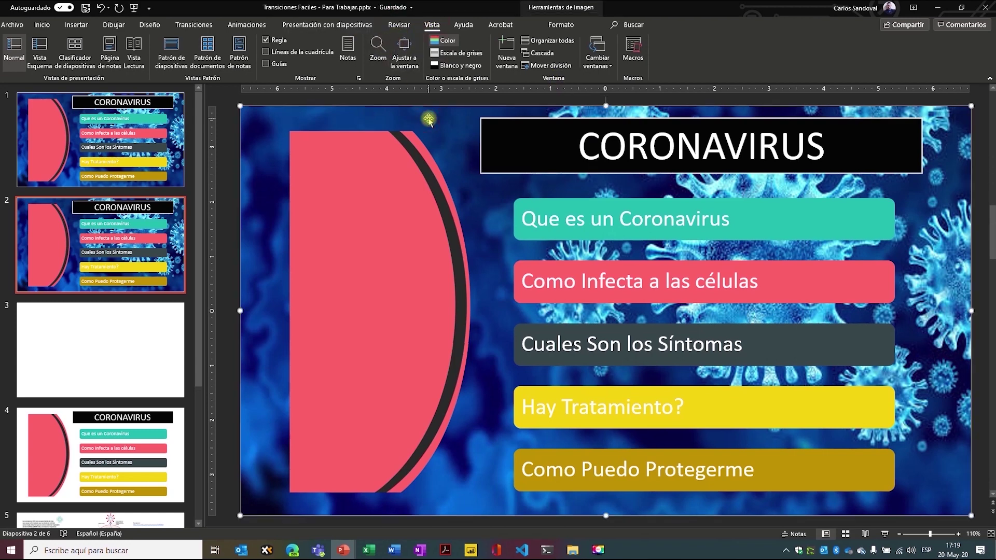
pyautogui.click(379, 48)
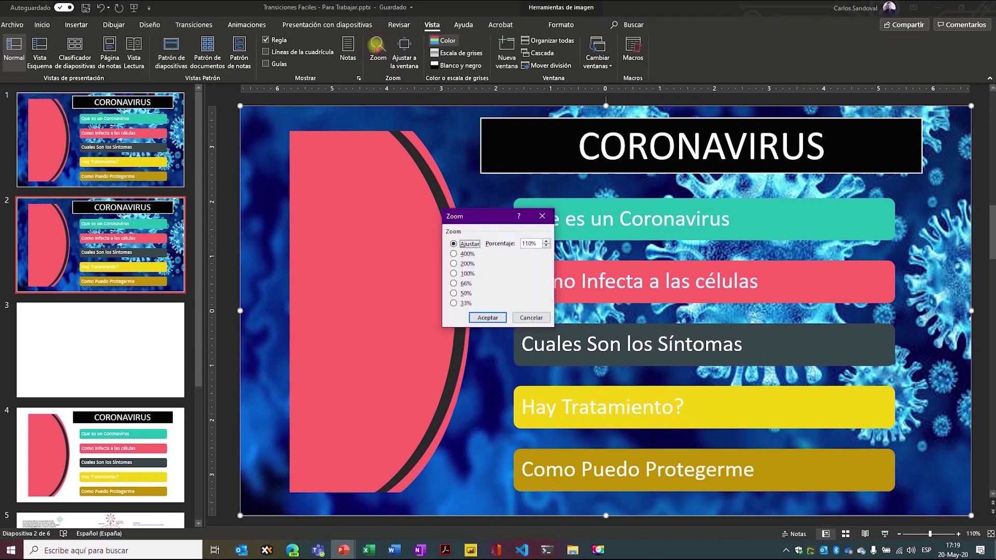
pyautogui.click(455, 293)
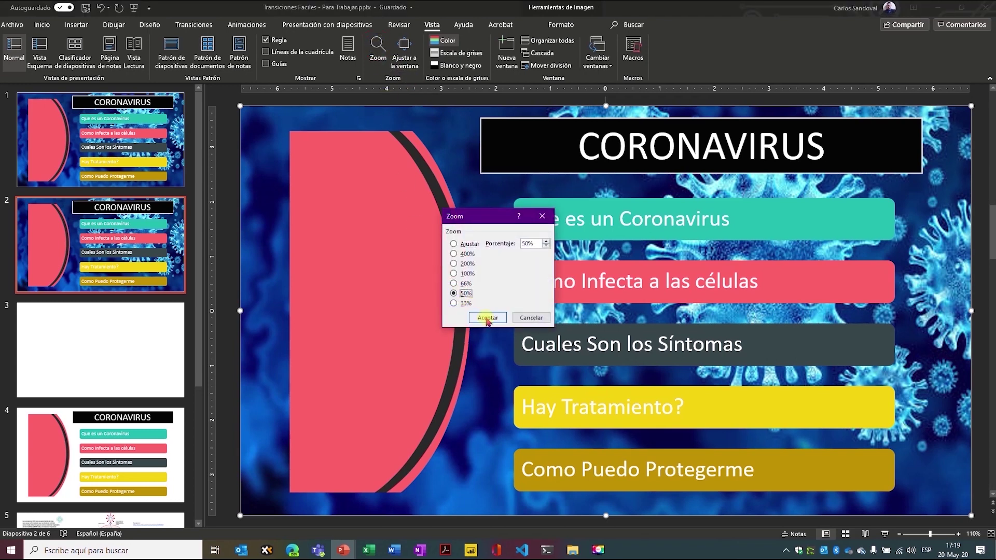
pyautogui.click(486, 317)
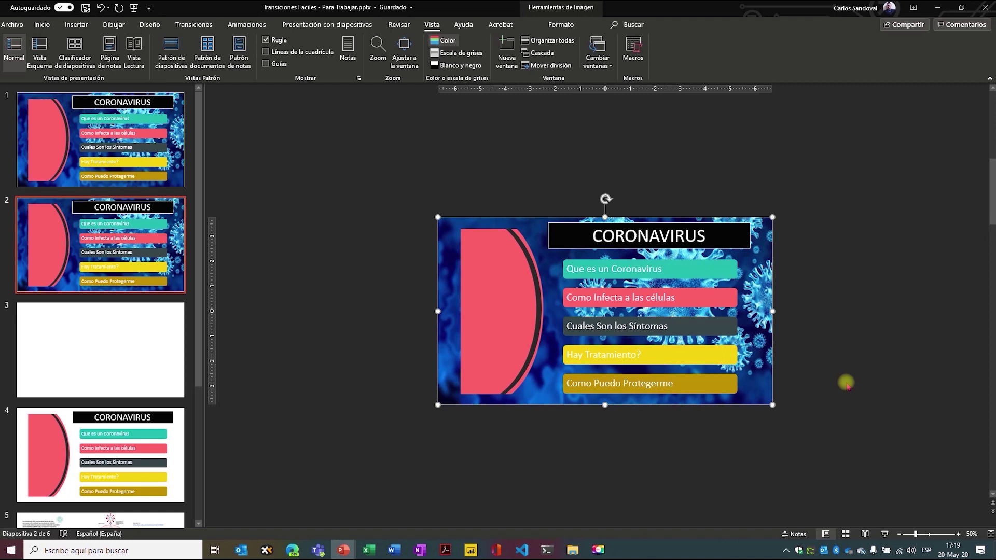
pyautogui.click(793, 338)
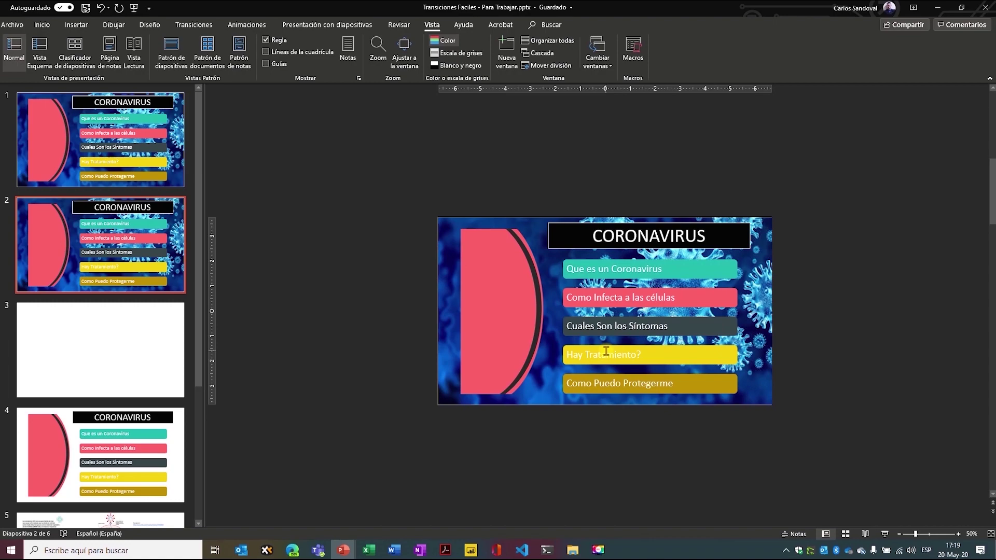
pyautogui.scroll(6, 606, 351)
pyautogui.scroll(-4, 606, 351)
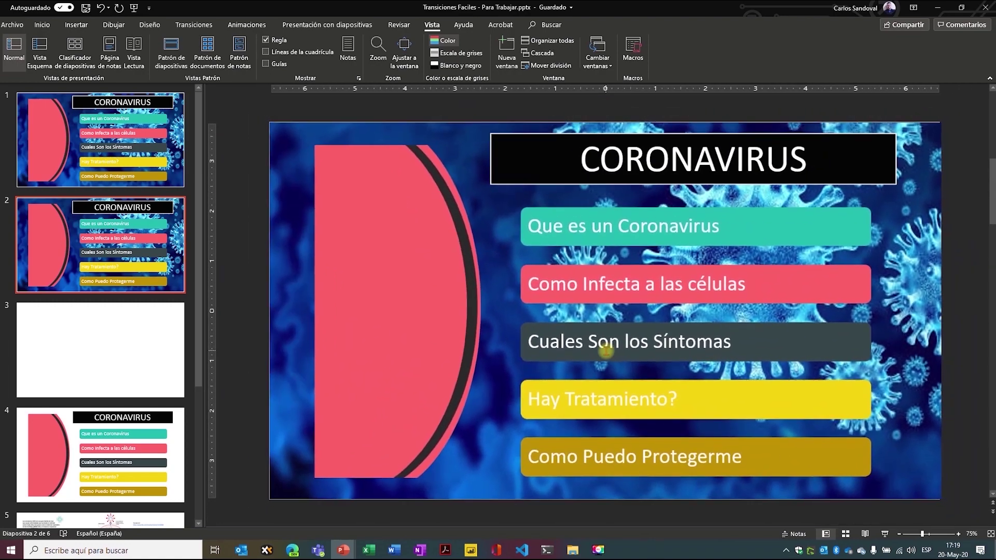
pyautogui.scroll(4, 606, 351)
pyautogui.scroll(-2, 606, 351)
pyautogui.scroll(-1, 606, 351)
pyautogui.scroll(2, 606, 351)
pyautogui.scroll(-3, 605, 351)
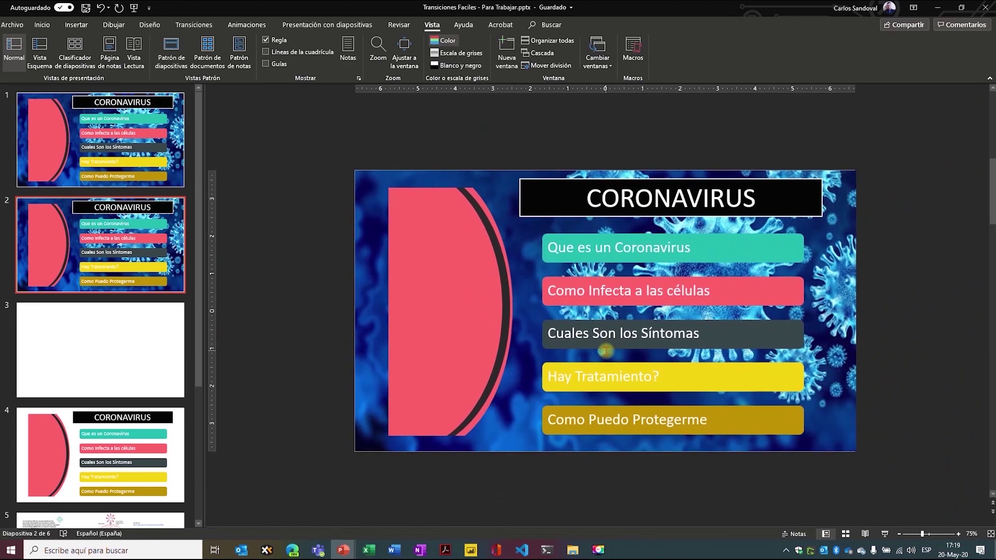
pyautogui.scroll(-2, 606, 351)
pyautogui.press('ctrl')
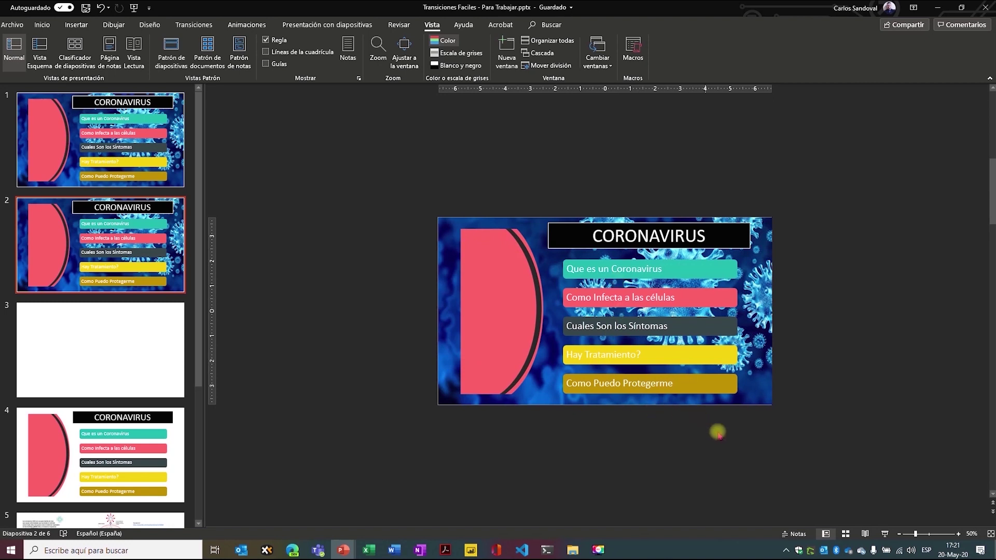
# Move the four lower topic bars off the right edge and the pink half-circle off the left edge
pyautogui.moveTo(758, 424); pyautogui.dragTo(523, 283)
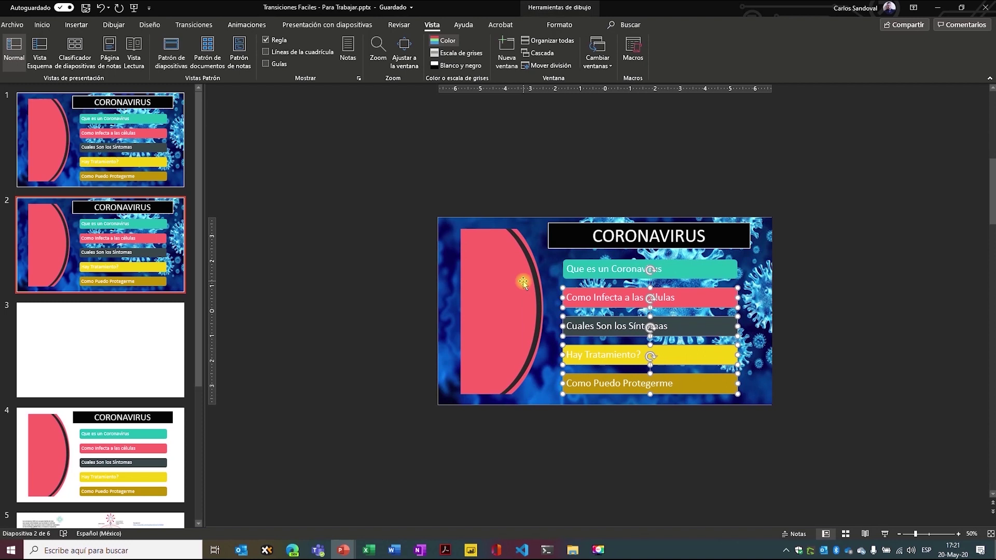
pyautogui.press('Right')
pyautogui.press('Right')
pyautogui.press('Right')
pyautogui.press('Right')
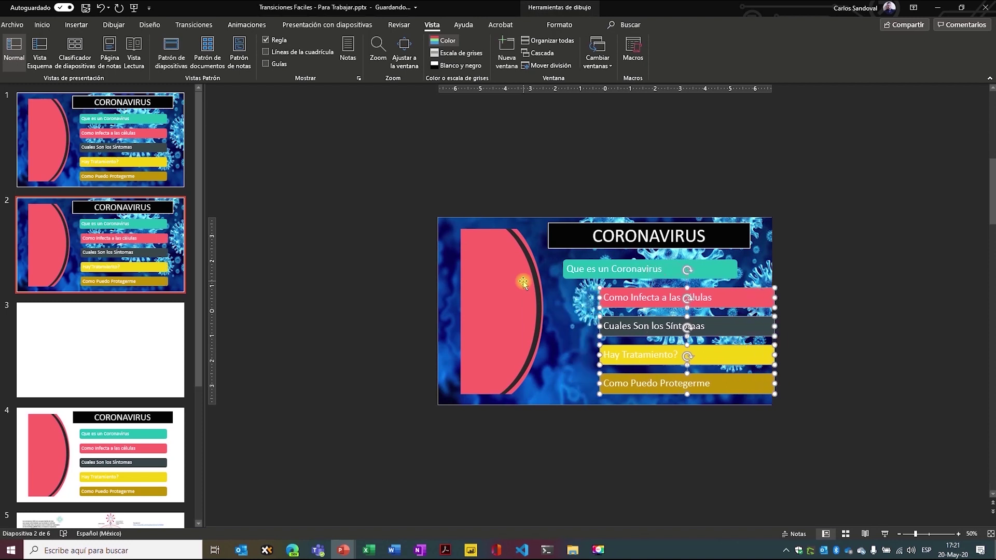
pyautogui.press('Right')
pyautogui.press('Right')
pyautogui.press('Right')
pyautogui.press('Right')
pyautogui.press('Right')
pyautogui.press('Right')
pyautogui.press('Right')
pyautogui.press('Right')
pyautogui.press('Right')
pyautogui.press('Right')
pyautogui.press('Right')
pyautogui.press('Right')
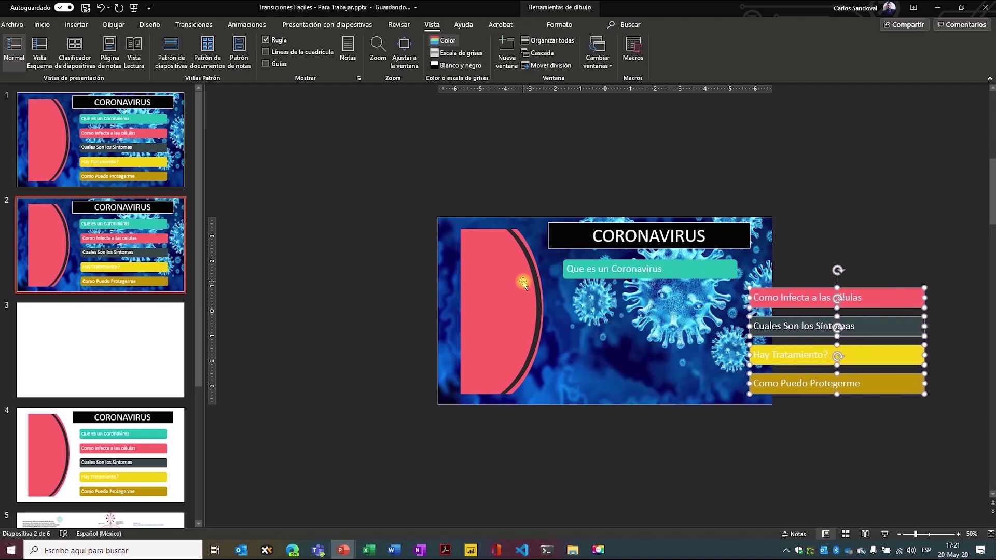
pyautogui.press('Right')
pyautogui.press('Right')
pyautogui.press('Right')
pyautogui.press('Right')
pyautogui.press('Right')
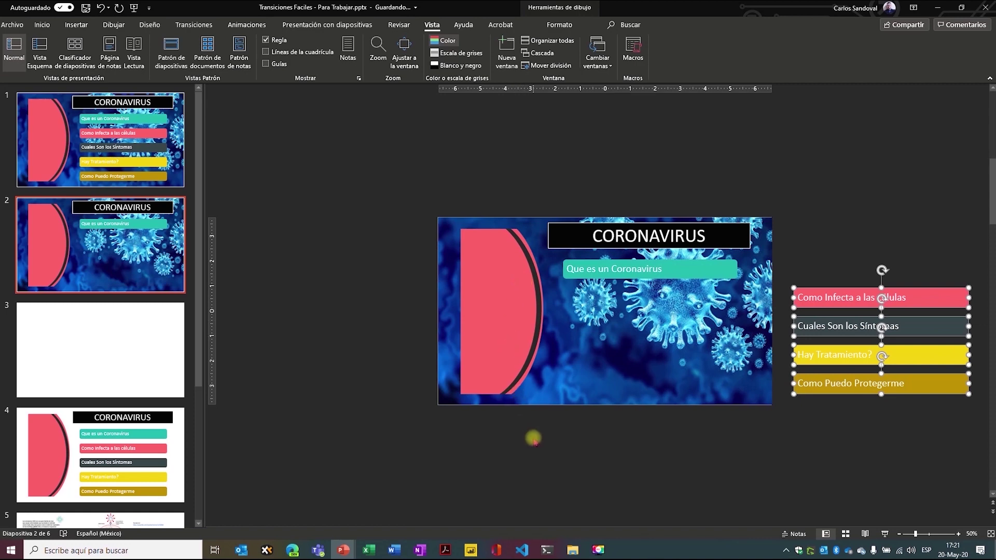
pyautogui.moveTo(547, 431)
pyautogui.mouseDown()
pyautogui.moveTo(442, 193)
pyautogui.moveTo(430, 192)
pyautogui.mouseUp()
pyautogui.press('Left')
pyautogui.press('Left')
pyautogui.press('Left')
pyautogui.press('Left')
pyautogui.press('Left')
pyautogui.press('Left')
pyautogui.press('Left')
pyautogui.press('Left')
pyautogui.press('Left')
pyautogui.press('Left')
pyautogui.press('Left')
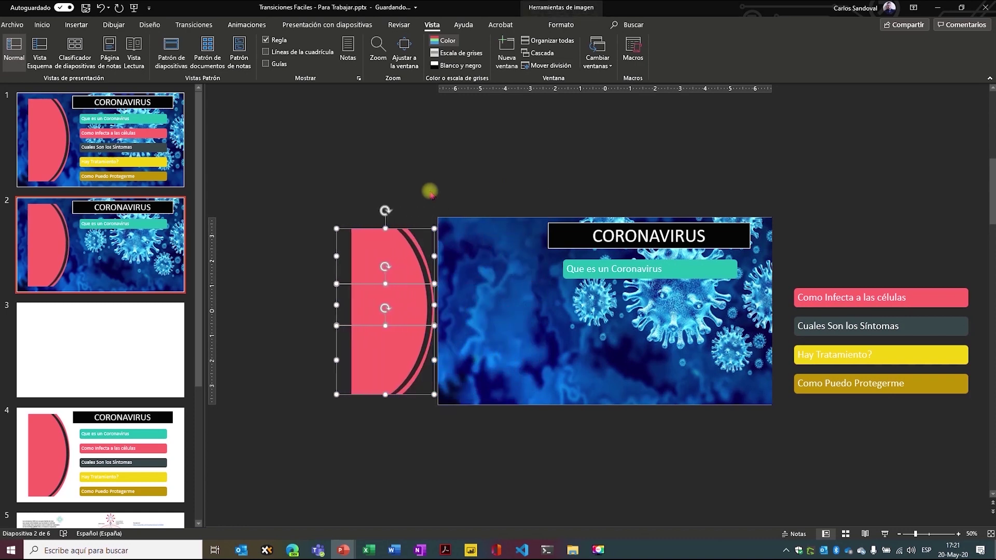
pyautogui.press('Left')
pyautogui.press('Left')
# Drag the CORONAVIRUS title above the slide and raise the Que es un Coronavirus bar to the top
pyautogui.click(620, 224)
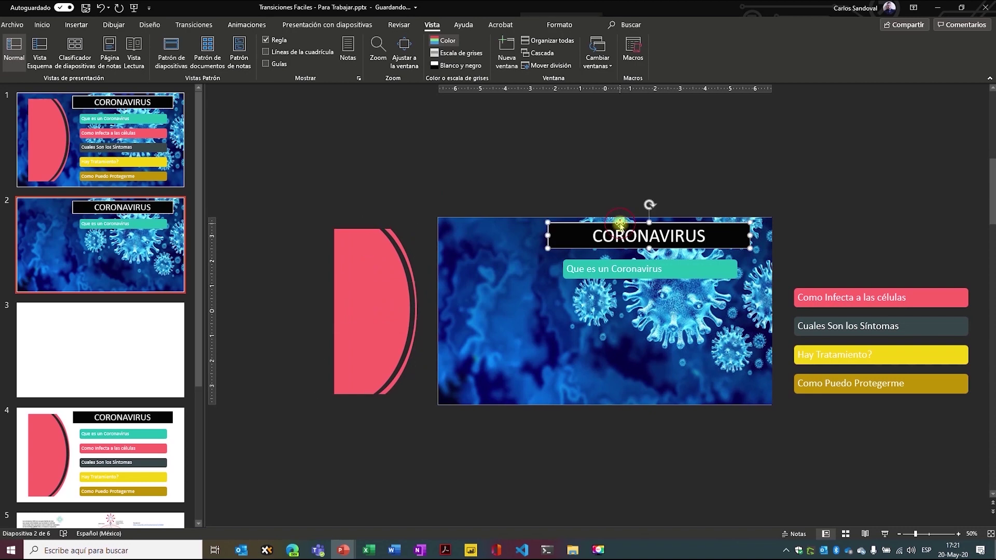
pyautogui.moveTo(621, 224); pyautogui.dragTo(621, 155)
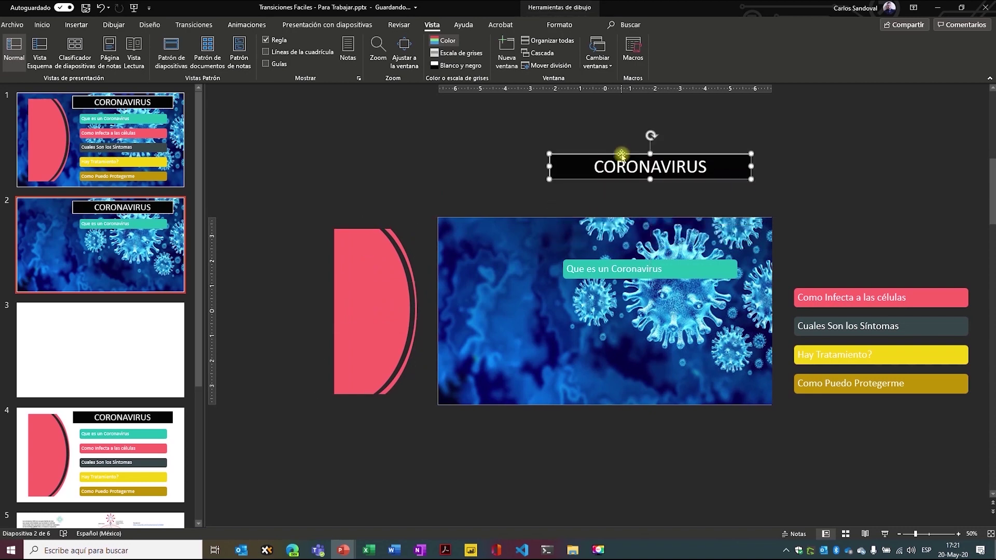
pyautogui.moveTo(621, 263); pyautogui.dragTo(593, 228)
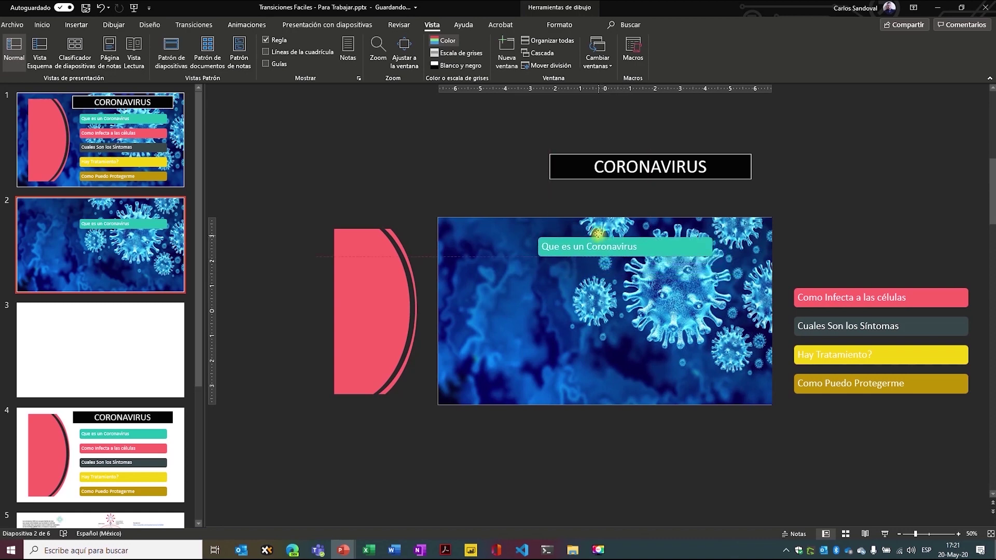
pyautogui.moveTo(592, 228); pyautogui.dragTo(592, 228)
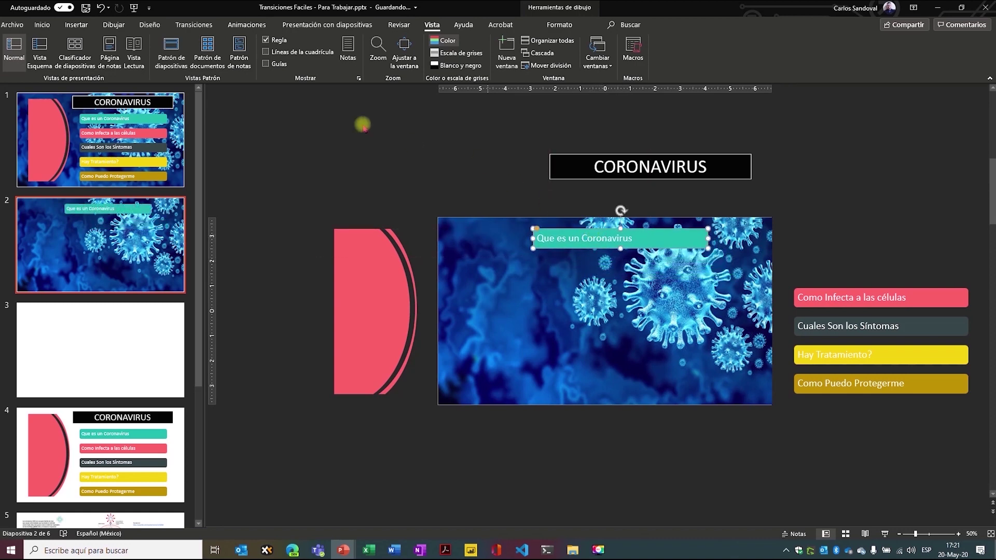
# Center the Que es un Coronavirus text and apply the Transformación transition to slide 2
pyautogui.click(37, 26)
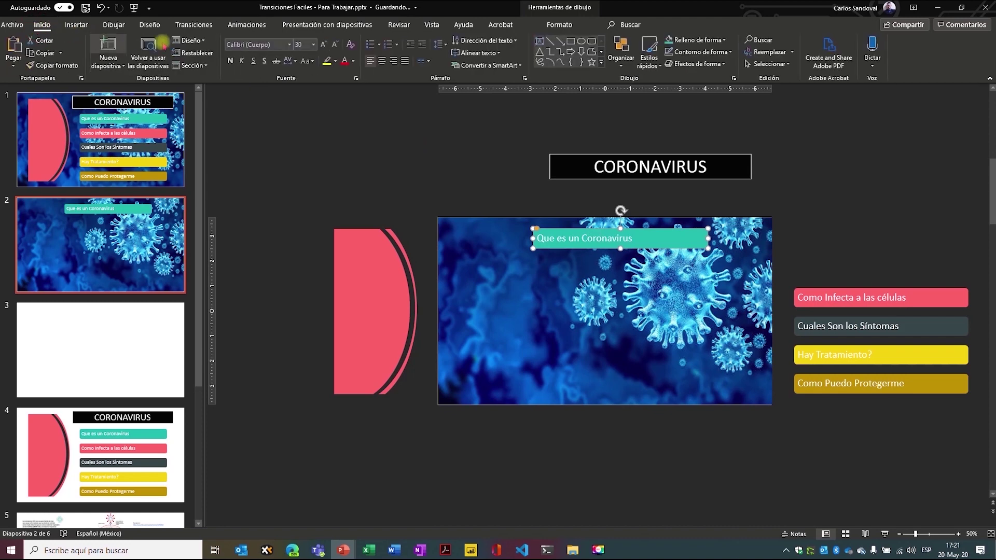
pyautogui.click(381, 62)
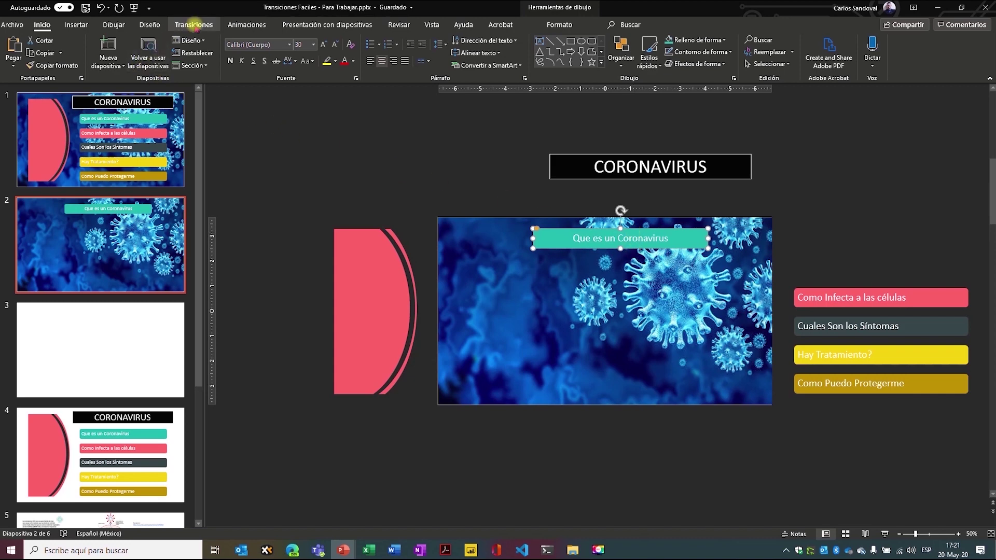
pyautogui.click(194, 25)
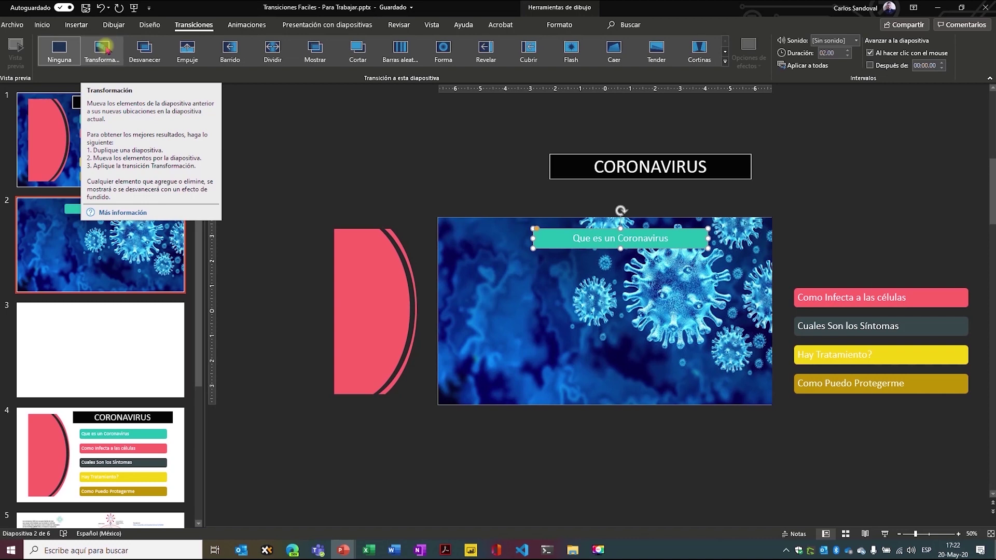
pyautogui.click(107, 50)
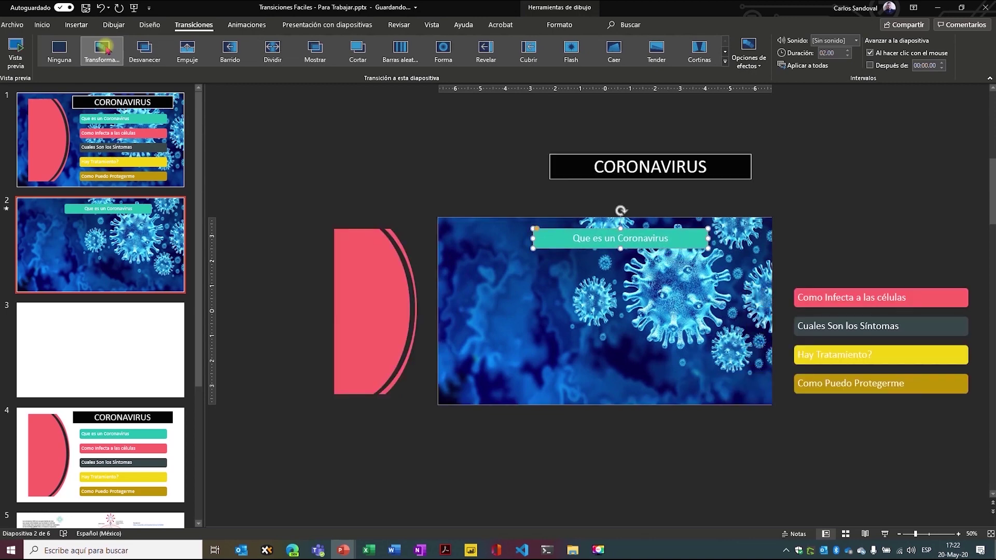
pyautogui.click(113, 162)
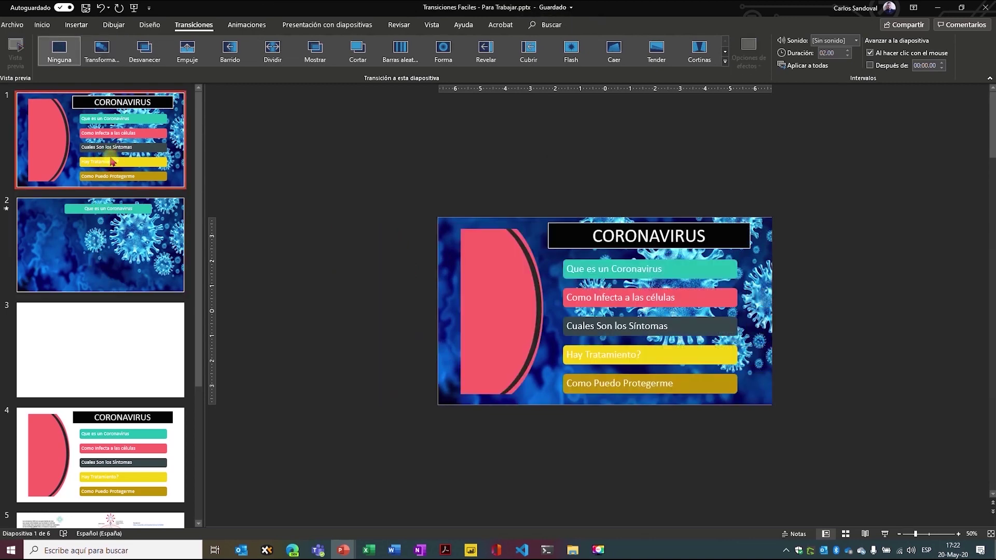
# Run the slide show from slide 1 with F5, replaying the morph into slide 2, then exit with Esc
pyautogui.press('F5')
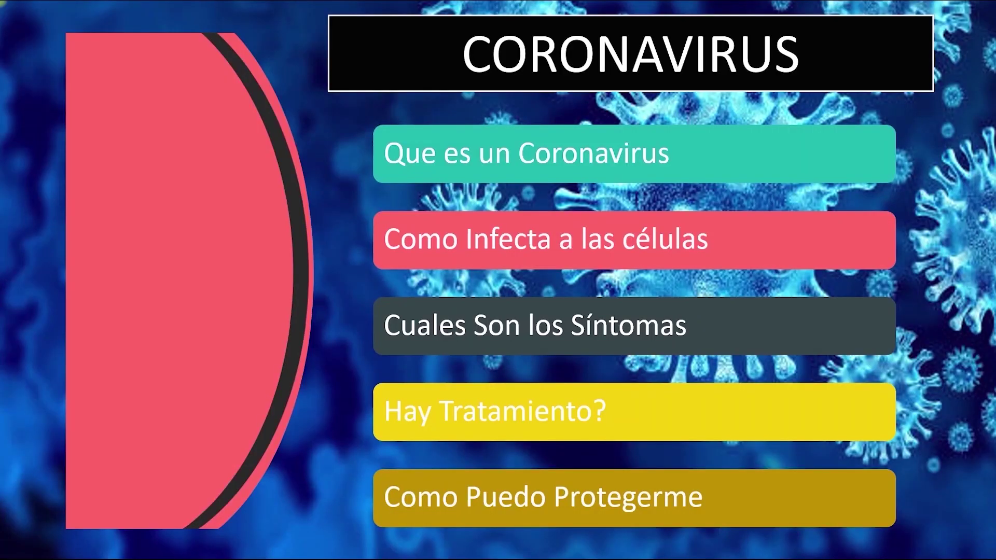
pyautogui.press('Right')
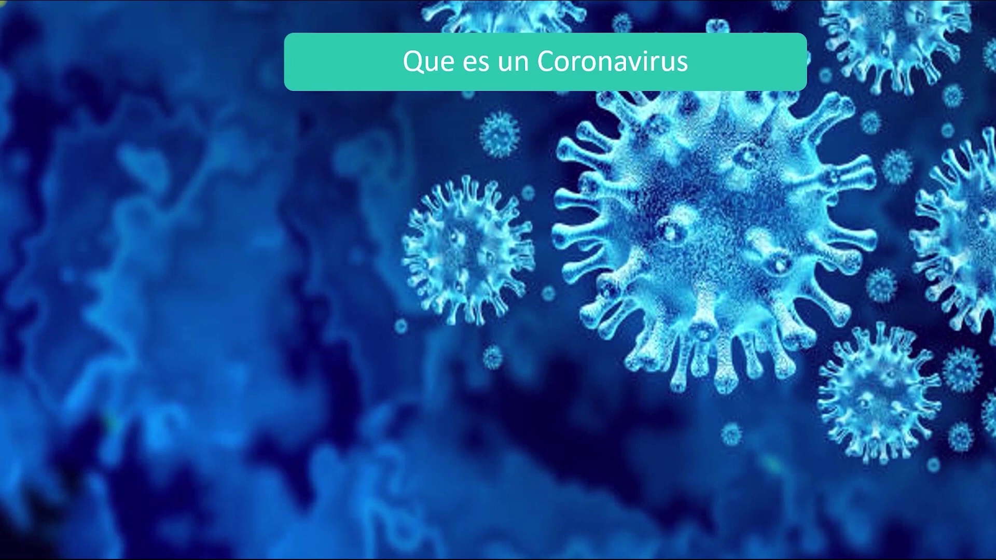
pyautogui.click(364, 245)
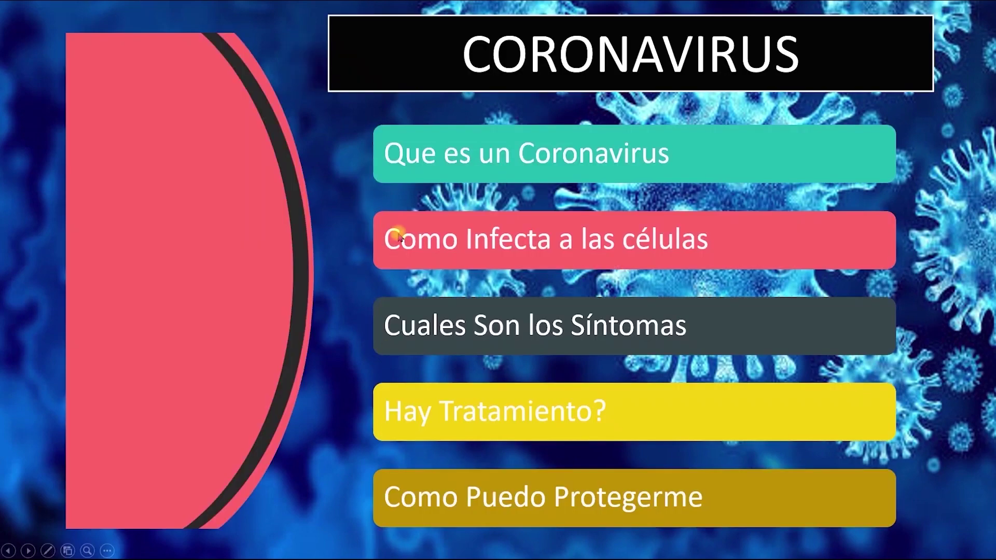
pyautogui.click(305, 230)
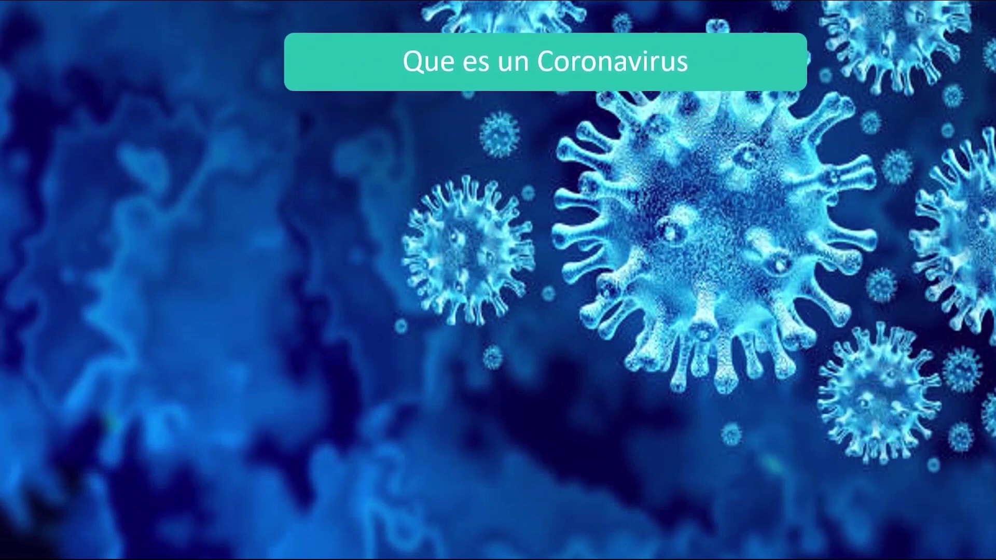
pyautogui.press('Right')
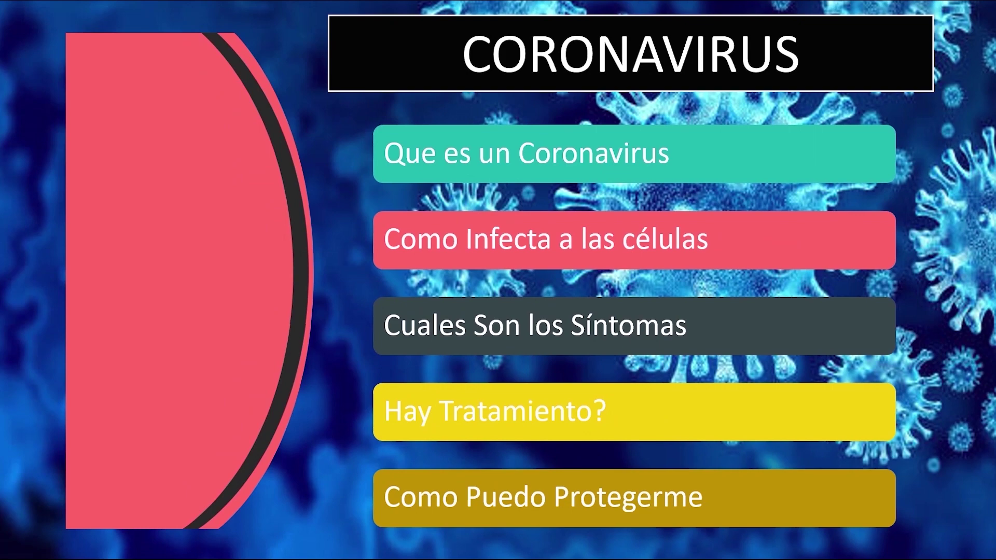
pyautogui.press('Escape')
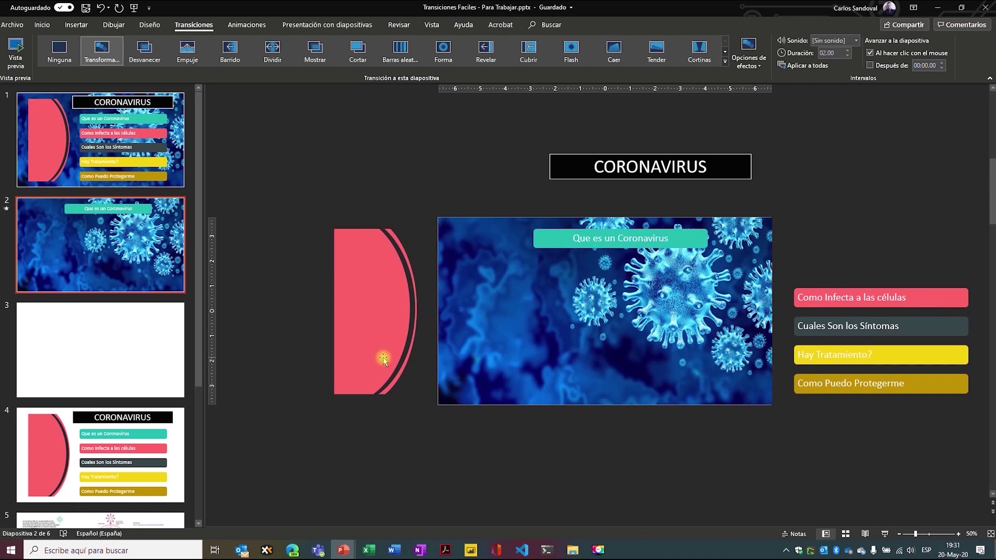
# Nudge the three lower topic bars beside slide 2 to the right
pyautogui.keyDown('ctrl'); pyautogui.scroll(-3, 474, 362); pyautogui.keyUp('ctrl')
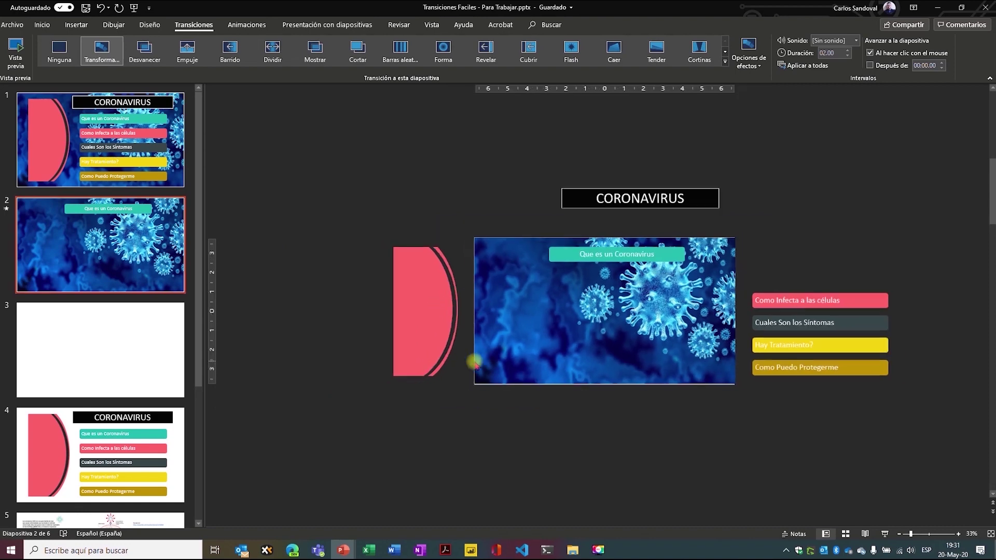
pyautogui.moveTo(817, 362); pyautogui.dragTo(684, 313)
pyautogui.press('Right')
pyautogui.press('Right')
pyautogui.press('Right')
pyautogui.press('Right')
pyautogui.press('Right')
pyautogui.press('Right')
pyautogui.press('Right')
pyautogui.press('Right')
pyautogui.press('Right')
pyautogui.press('Right')
pyautogui.press('Right')
pyautogui.press('Right')
pyautogui.press('Right')
pyautogui.press('Right')
pyautogui.press('Right')
pyautogui.press('Right')
pyautogui.click(858, 392)
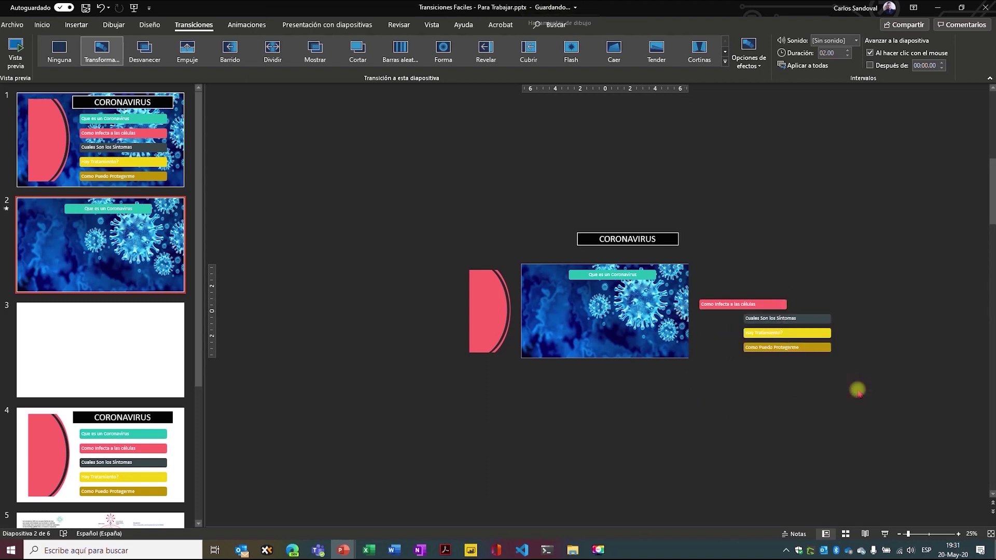
# Nudge the yellow and gold bars right, then the gold 'Como Puedo Protegerme' bar further right
pyautogui.moveTo(823, 358); pyautogui.dragTo(696, 366)
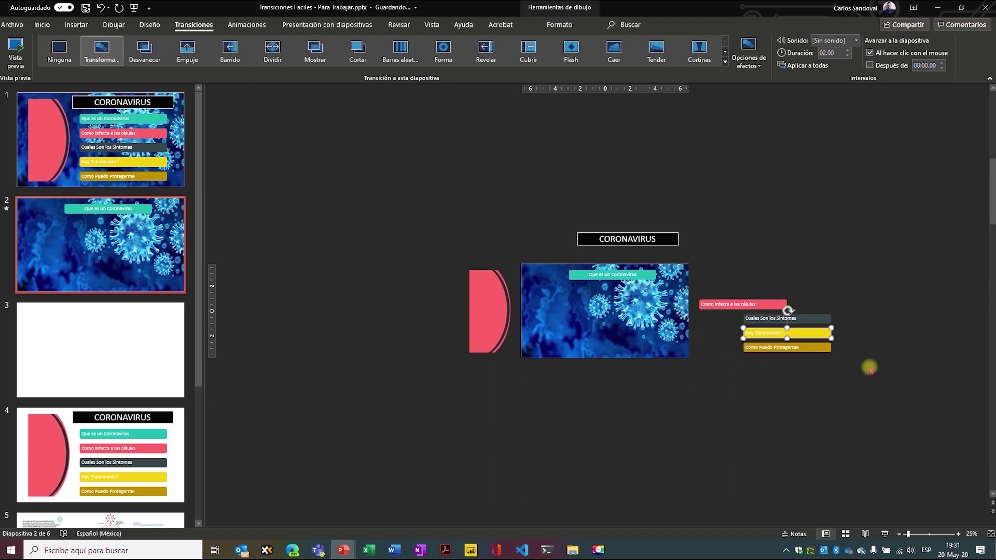
pyautogui.moveTo(840, 363); pyautogui.dragTo(738, 327)
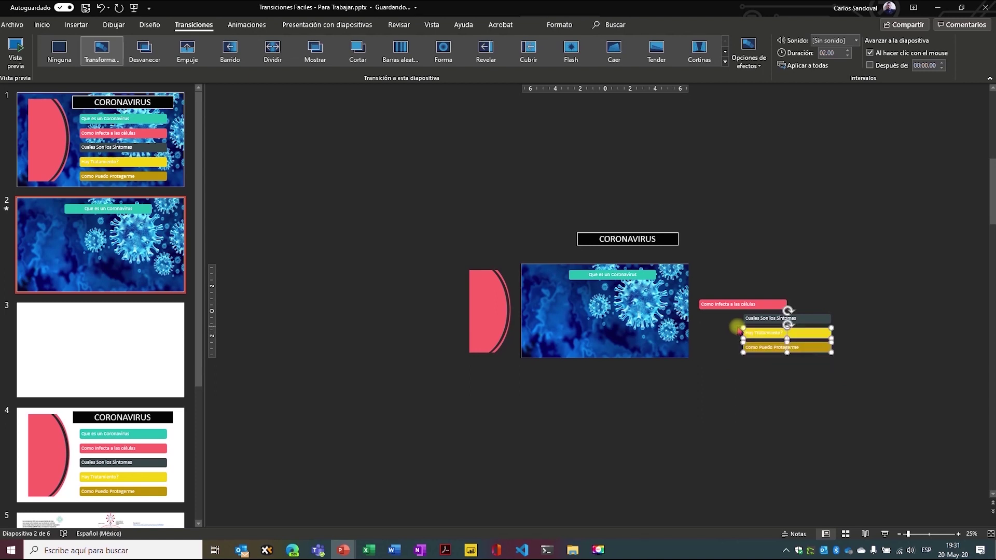
pyautogui.press('Right')
pyautogui.press('Right')
pyautogui.press('Right')
pyautogui.press('Right')
pyautogui.press('Right')
pyautogui.press('Right')
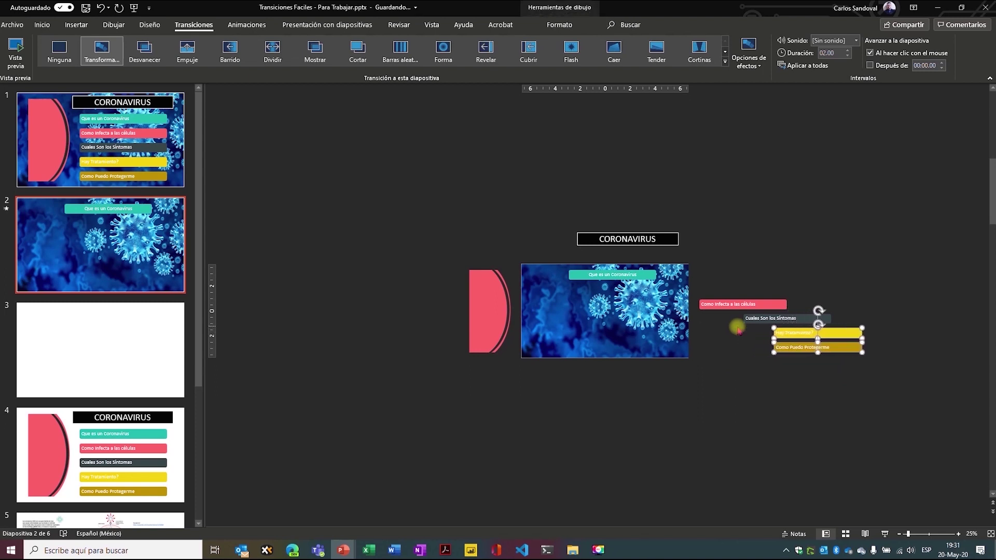
pyautogui.moveTo(875, 361); pyautogui.dragTo(733, 342)
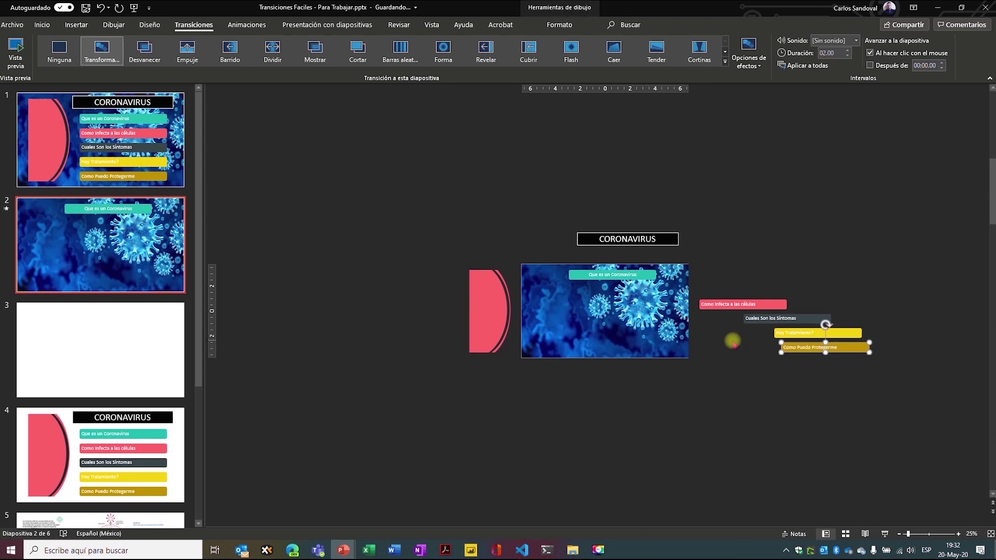
pyautogui.press('Right')
pyautogui.press('Right')
pyautogui.press('Right')
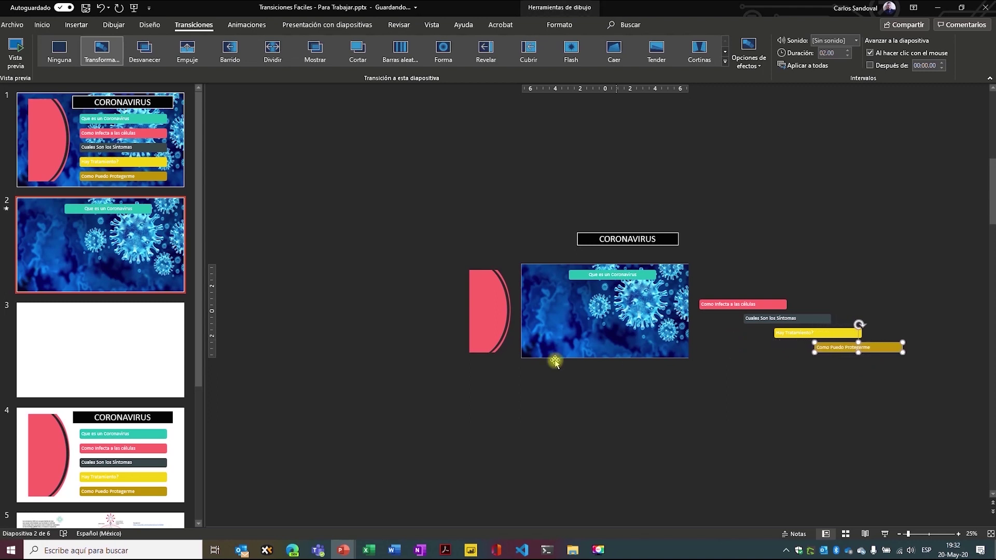
pyautogui.click(488, 283)
# Shift the middle pink half-circle piece one step left
pyautogui.click(486, 311)
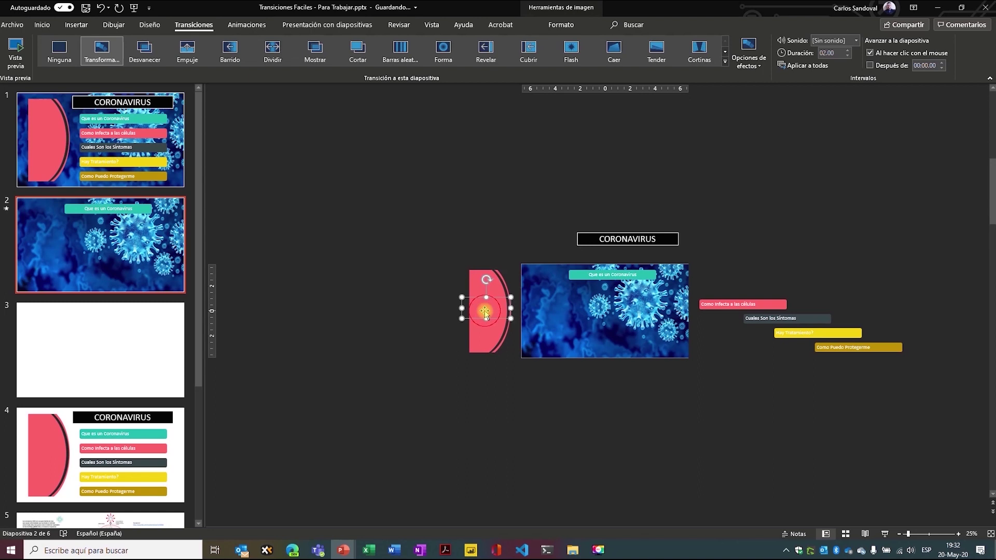
pyautogui.click(485, 338)
pyautogui.click(472, 283)
pyautogui.click(478, 313)
pyautogui.press('Left')
pyautogui.press('Left')
pyautogui.press('Left')
pyautogui.press('Left')
pyautogui.press('Left')
pyautogui.press('Left')
pyautogui.press('Left')
pyautogui.press('Left')
pyautogui.press('Left')
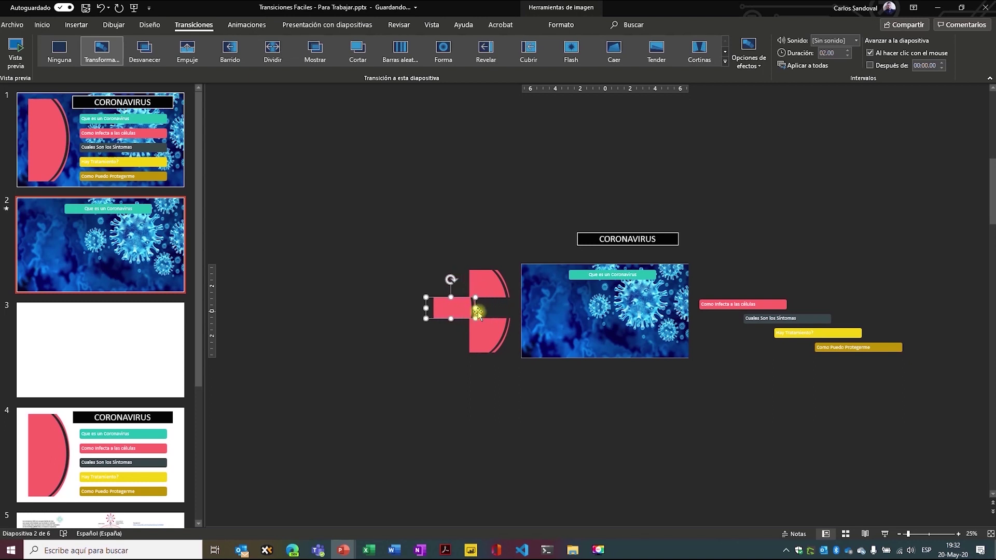
# Shift the bottom pink piece two steps left and run the slideshow from slide 1
pyautogui.click(484, 335)
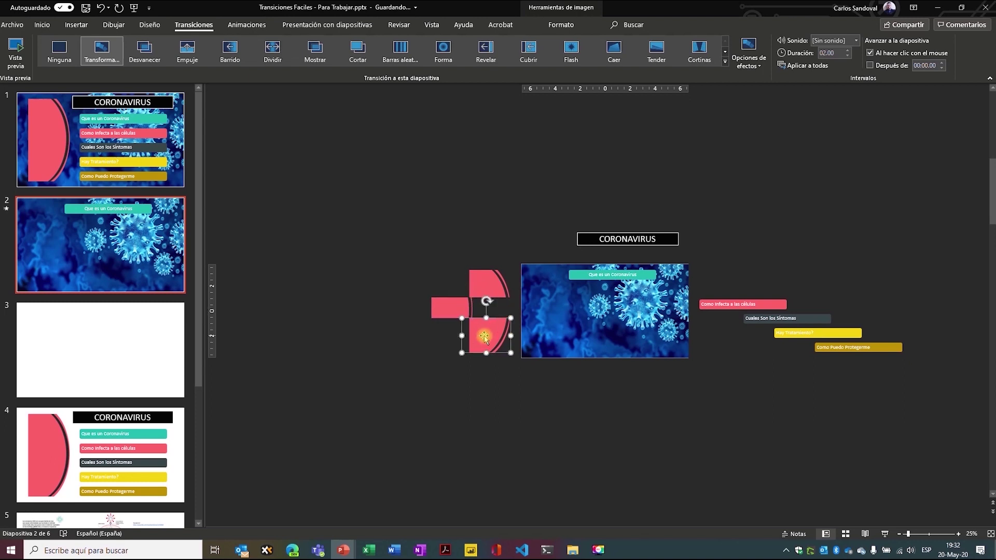
pyautogui.press('Left')
pyautogui.press('Left')
pyautogui.press('Left')
pyautogui.press('Left')
pyautogui.press('Left')
pyautogui.press('Left')
pyautogui.press('Left')
pyautogui.press('Left')
pyautogui.press('Left')
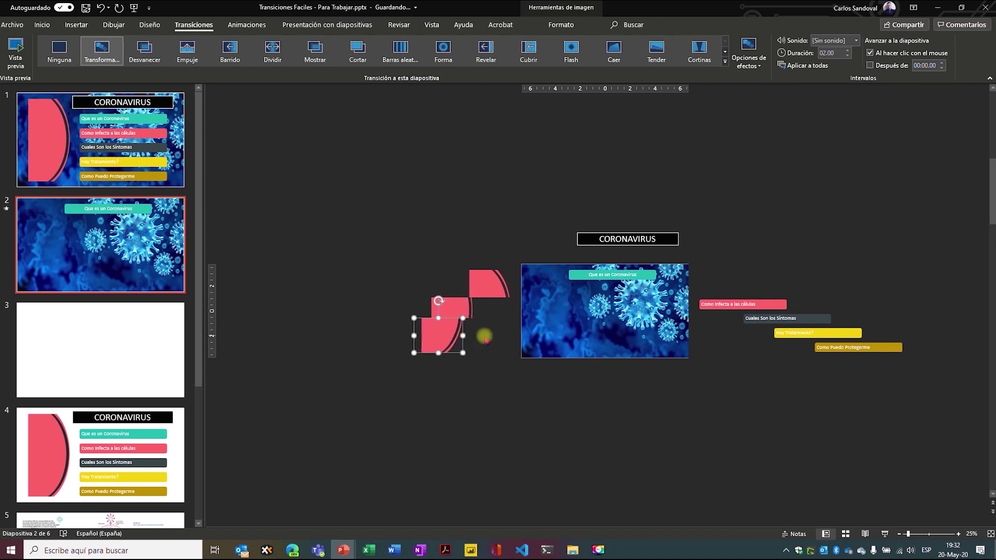
pyautogui.press('Left')
pyautogui.press('Left')
pyautogui.press('Left')
pyautogui.press('Left')
pyautogui.press('Left')
pyautogui.press('Left')
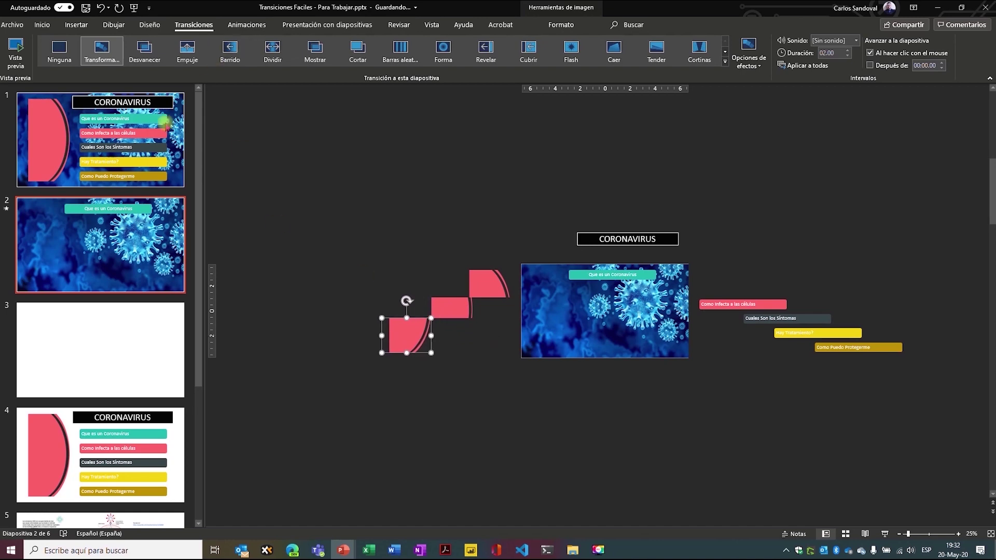
pyautogui.click(162, 130)
pyautogui.press('F5')
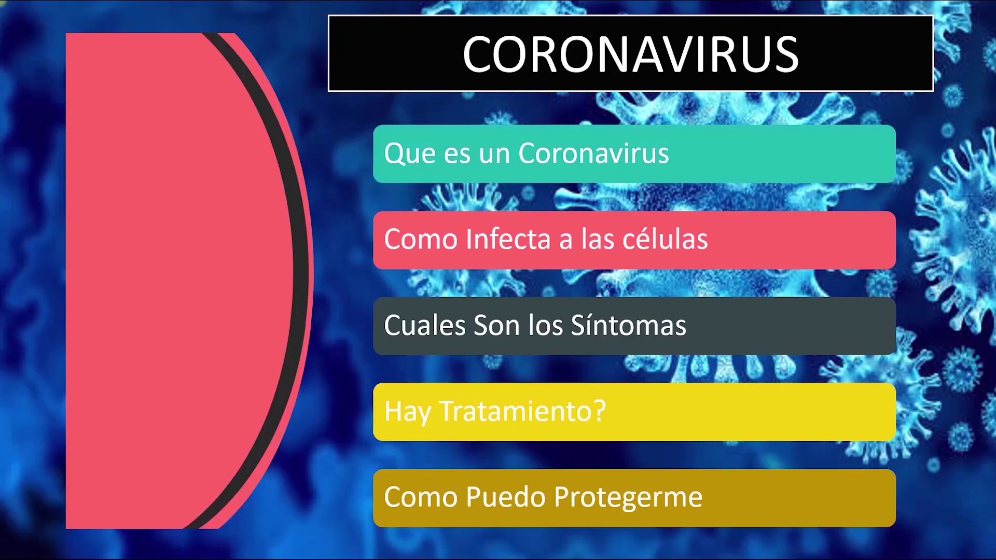
# Advance to 'Que es un Coronavirus', return to the menu slide, and exit the show
pyautogui.press('Right')
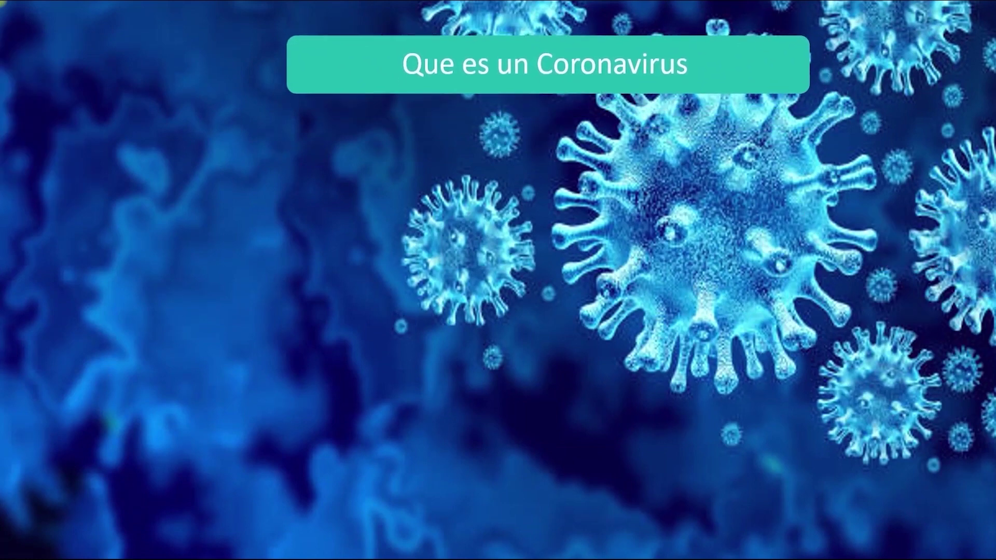
pyautogui.press('Left')
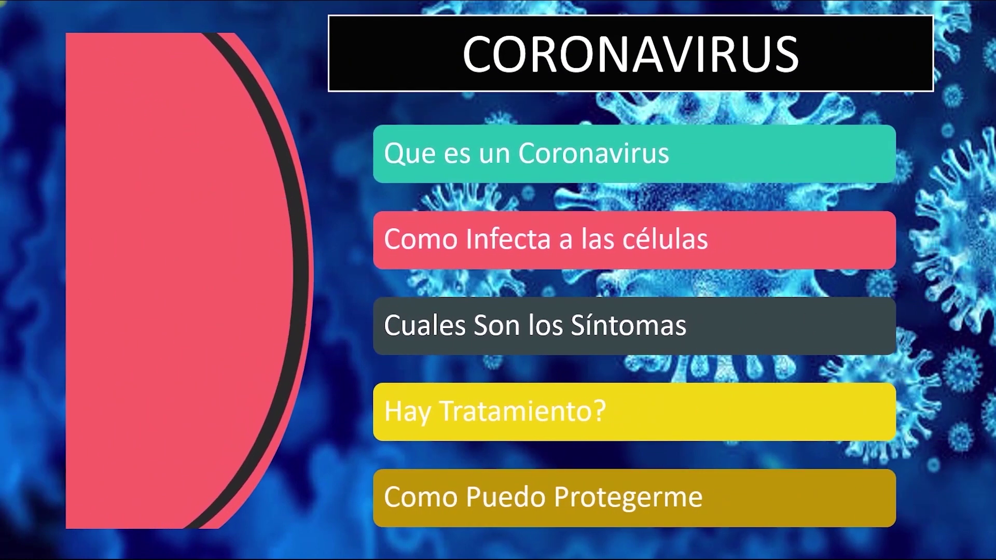
pyautogui.press('Escape')
# Spread the three pink pieces and the Síntomas and Protegerme bars farther apart off-slide
pyautogui.moveTo(419, 336); pyautogui.dragTo(396, 460)
pyautogui.moveTo(446, 301); pyautogui.dragTo(393, 346)
pyautogui.click(478, 265)
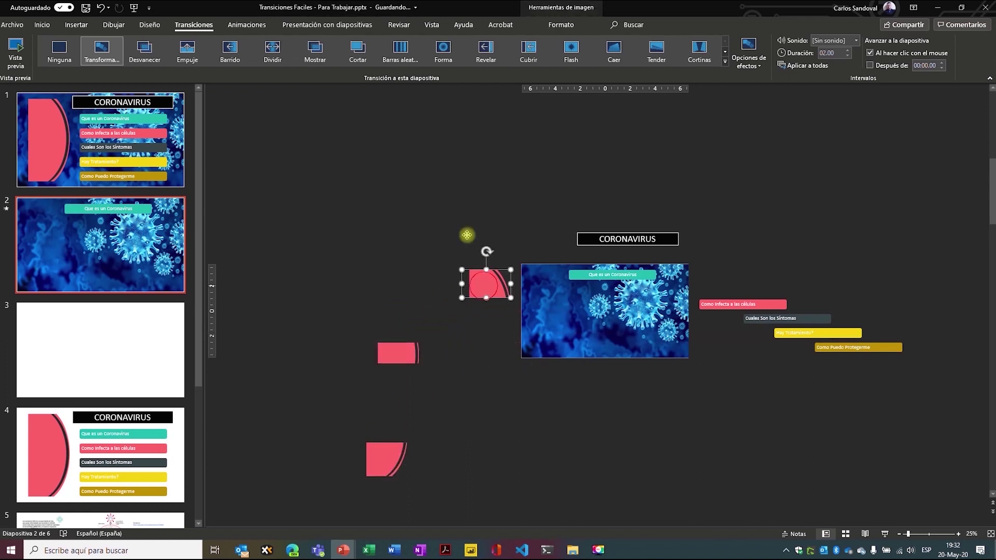
pyautogui.moveTo(478, 265); pyautogui.dragTo(437, 163)
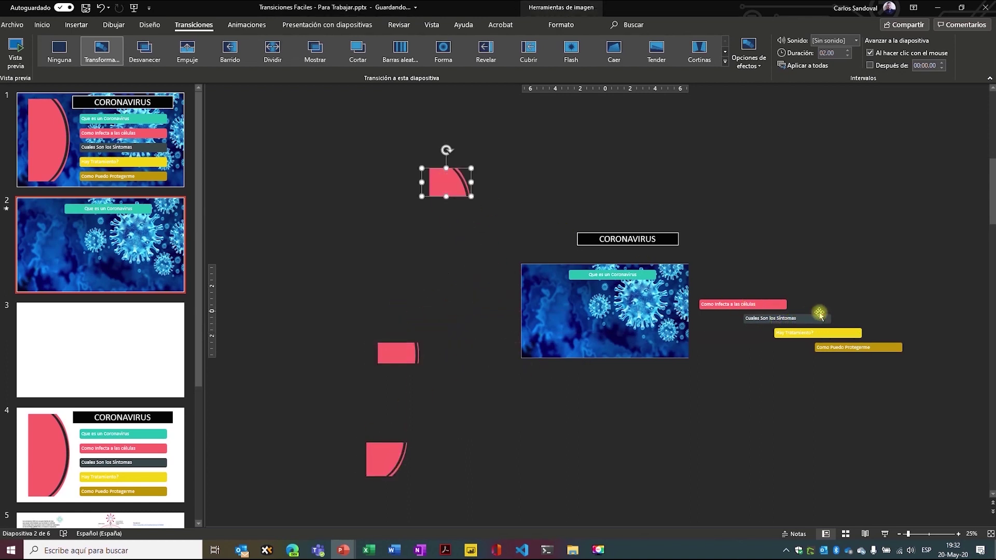
pyautogui.moveTo(820, 316); pyautogui.dragTo(884, 316)
pyautogui.moveTo(881, 354); pyautogui.dragTo(856, 454)
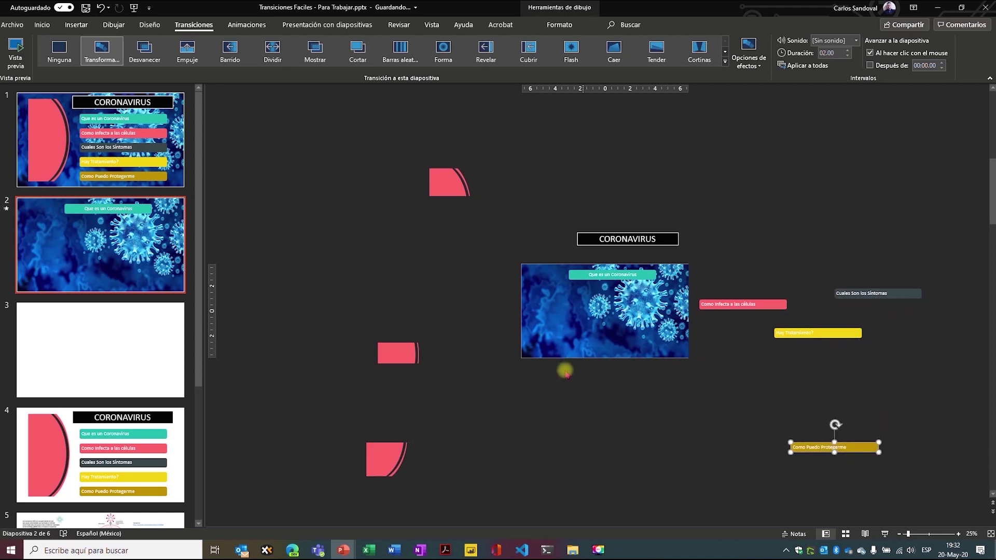
# Play the slideshow from slide 1 through the morph to slide 2, then exit
pyautogui.press('F5')
pyautogui.click(284, 260)
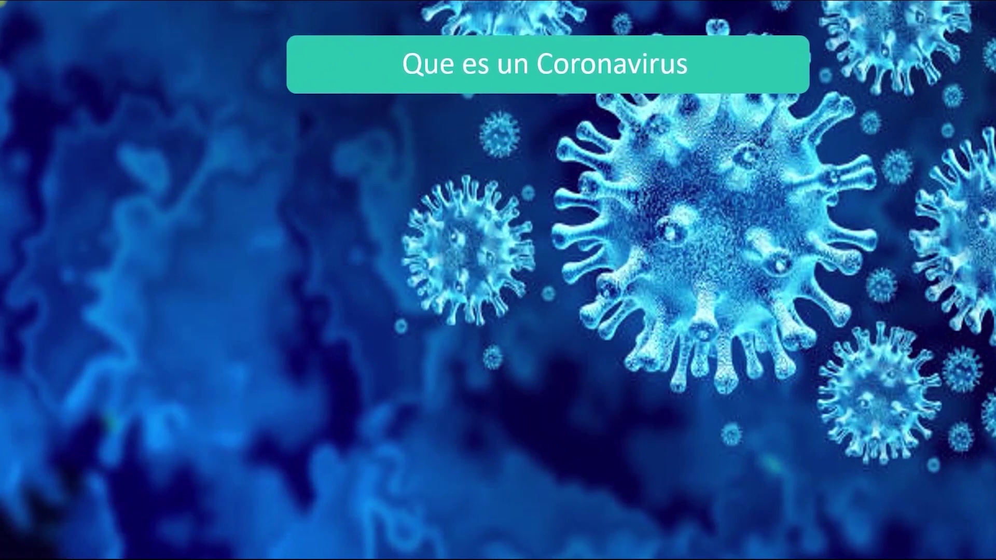
pyautogui.press('space')
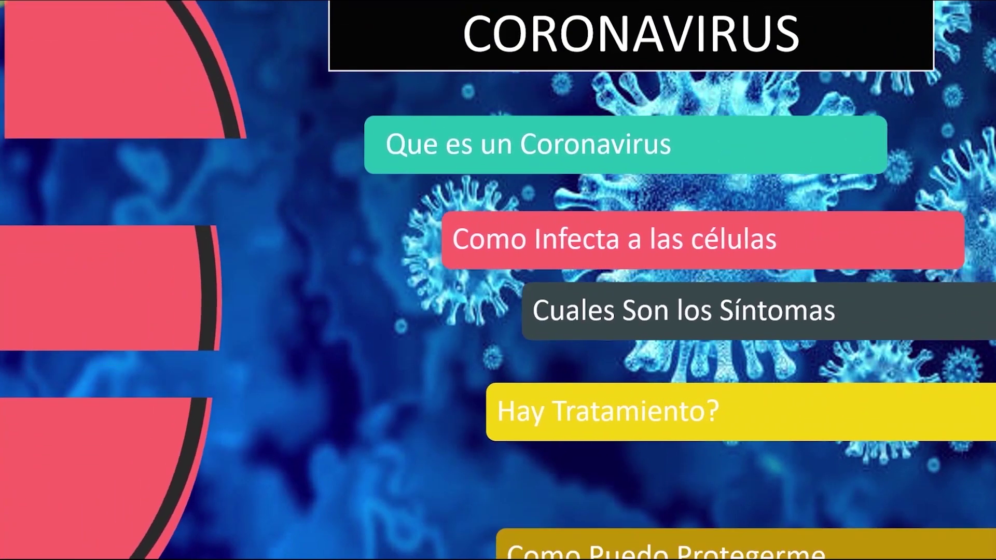
pyautogui.press('Escape')
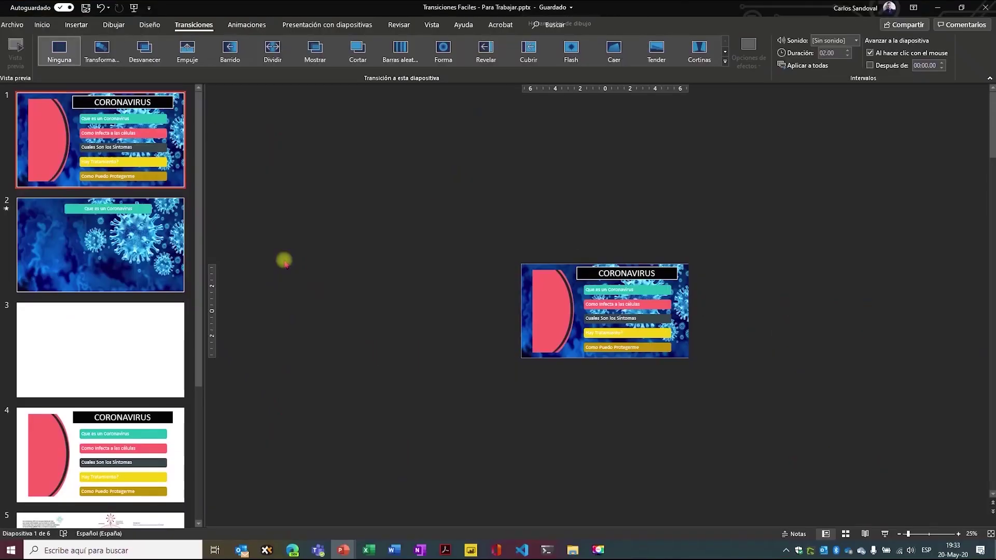
pyautogui.click(98, 239)
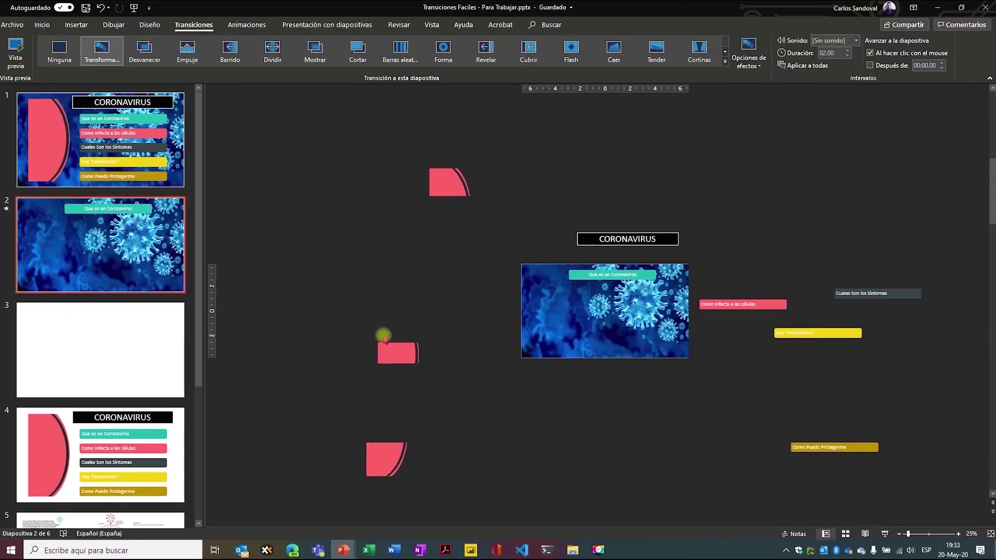
pyautogui.click(383, 338)
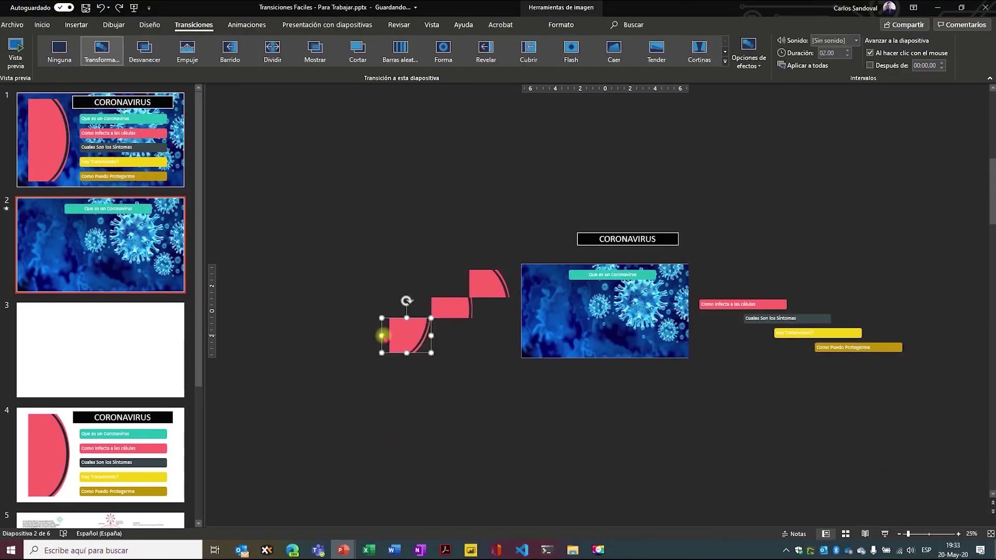
pyautogui.press('F5')
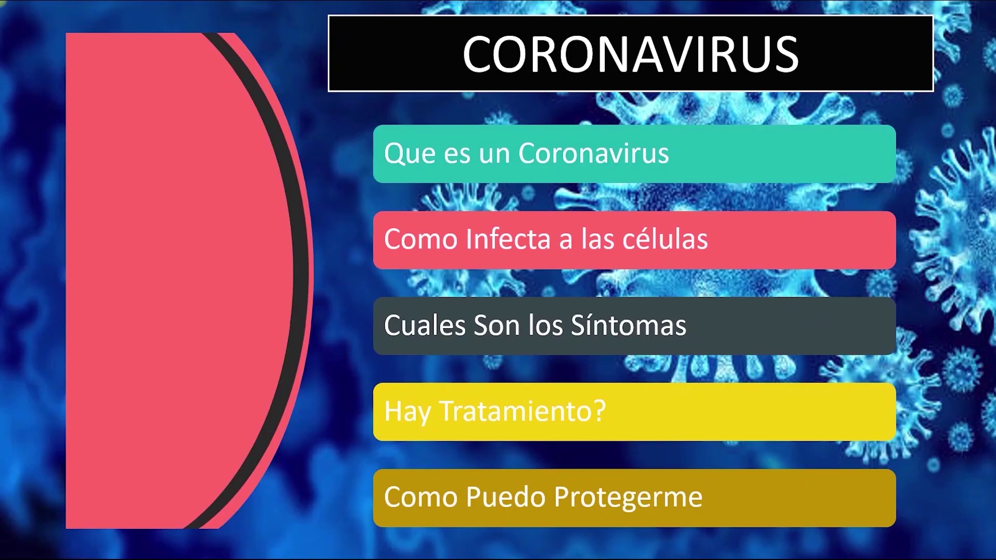
pyautogui.press('Right')
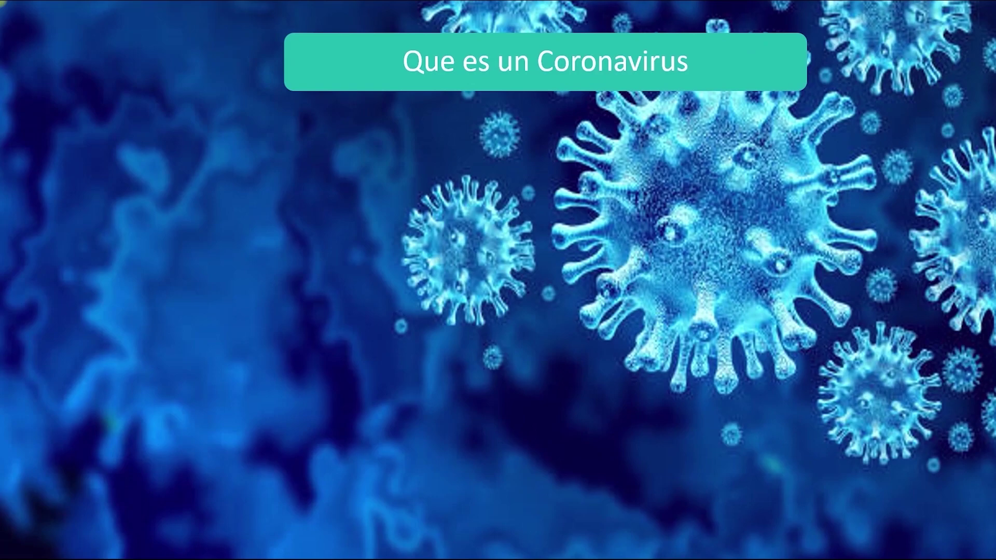
pyautogui.press('Escape')
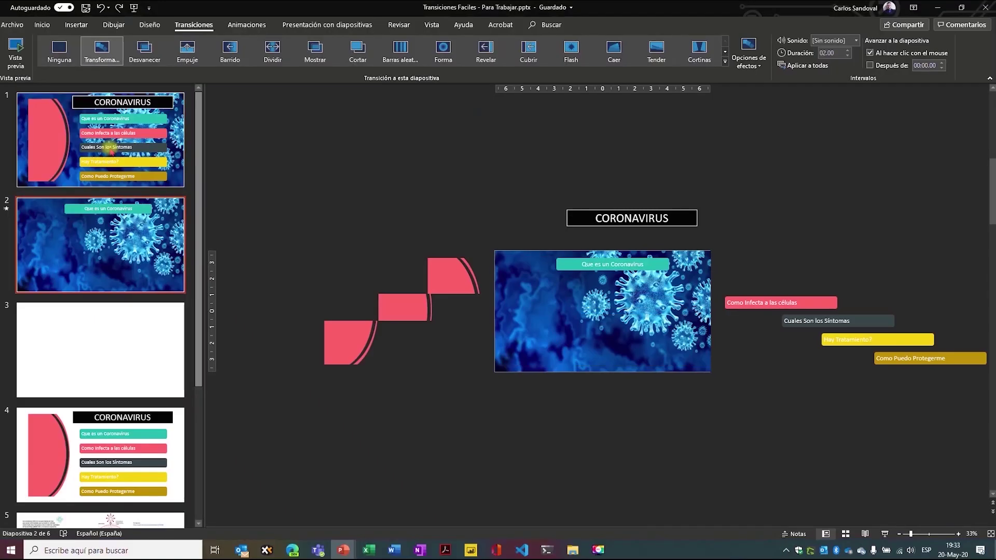
pyautogui.click(123, 281)
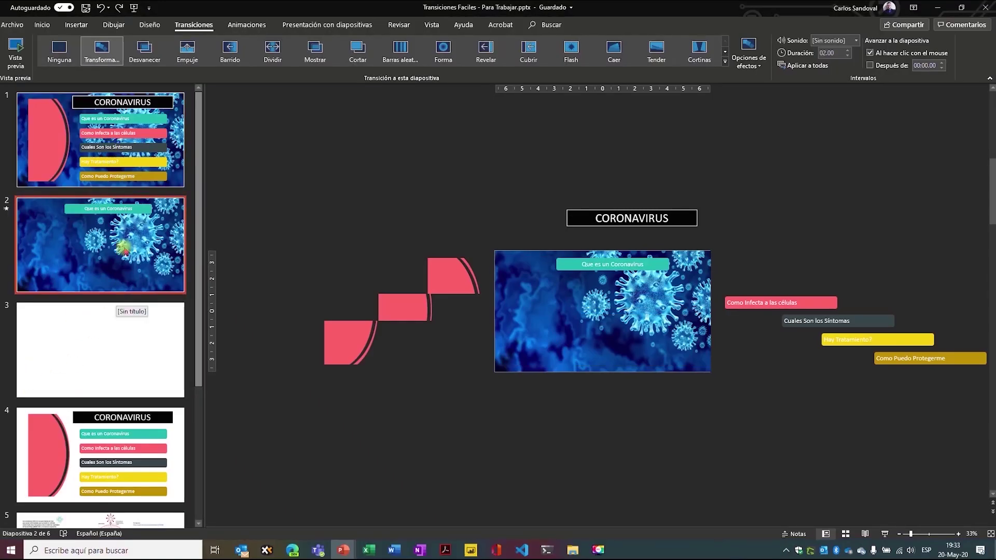
pyautogui.click(177, 170)
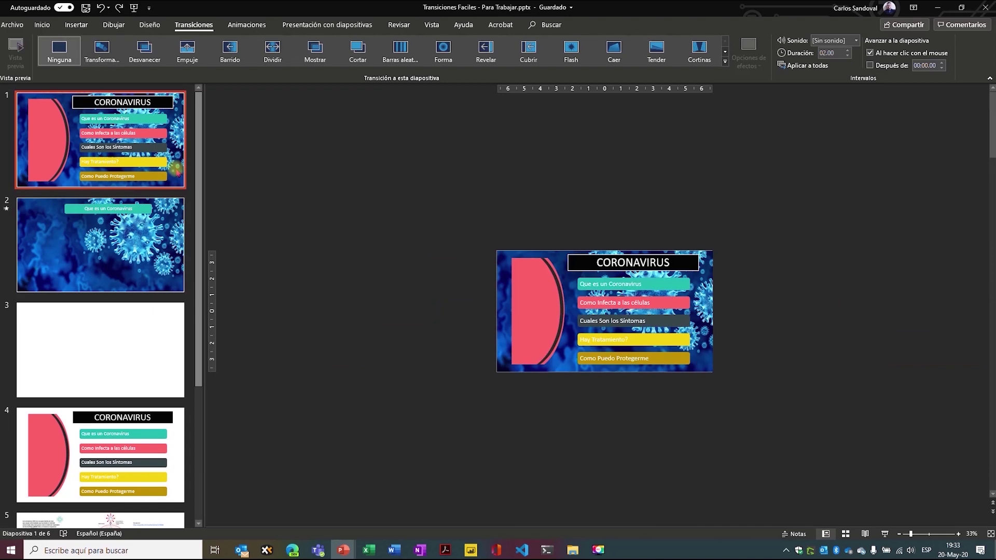
# Select the coronavirus text image on slide 5 for copying
pyautogui.scroll(-5, 118, 436)
pyautogui.click(116, 332)
pyautogui.scroll(4, 265, 349)
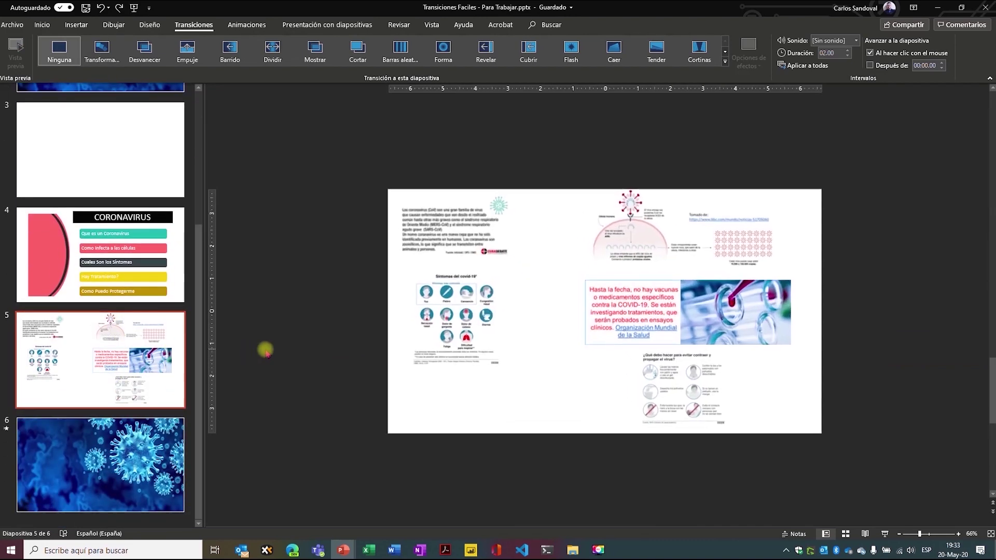
pyautogui.click(413, 215)
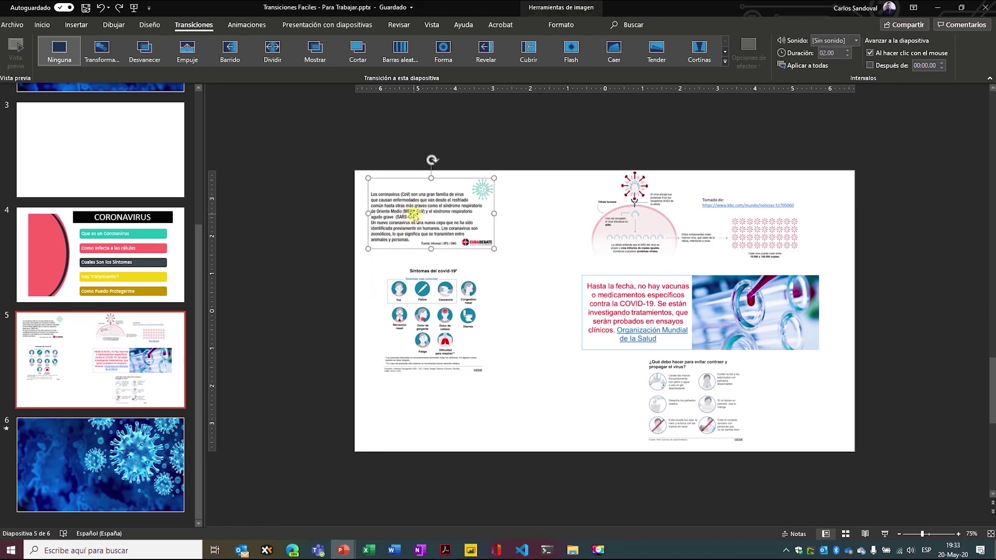
# Paste the image just below the CORONAVIRUS menu slide, and another copy onto slide 2
pyautogui.scroll(5, 184, 284)
pyautogui.click(163, 161)
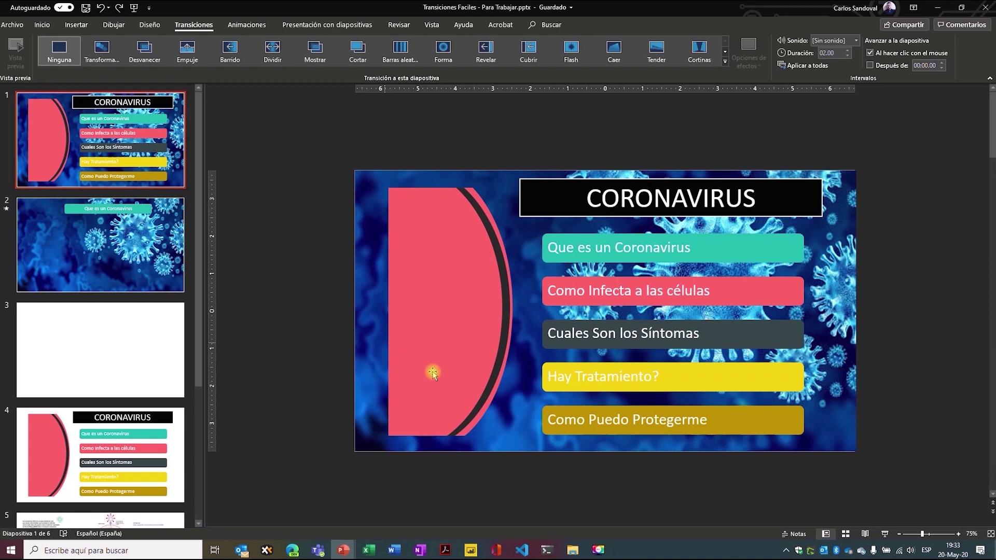
pyautogui.scroll(-3, 332, 367)
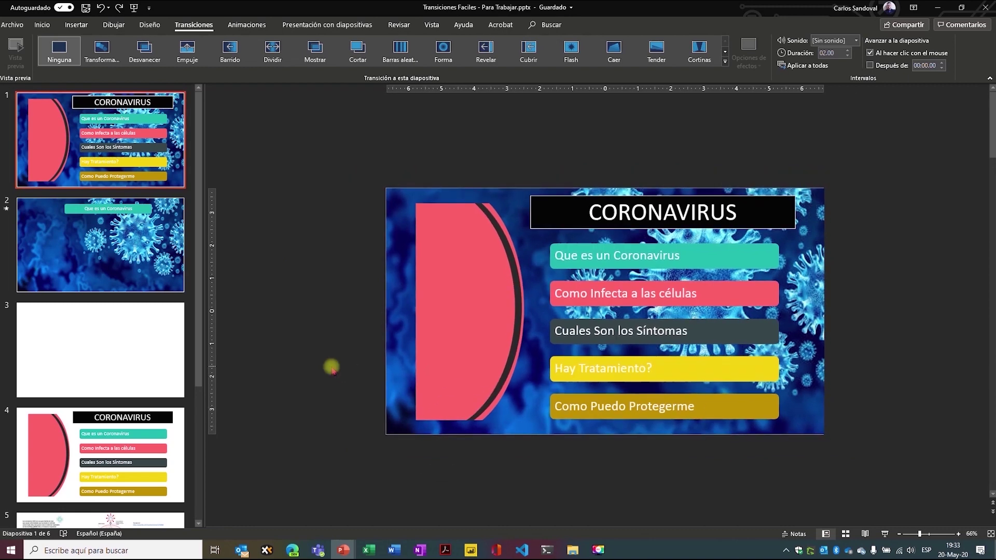
pyautogui.hotkey('ctrl', 'v')
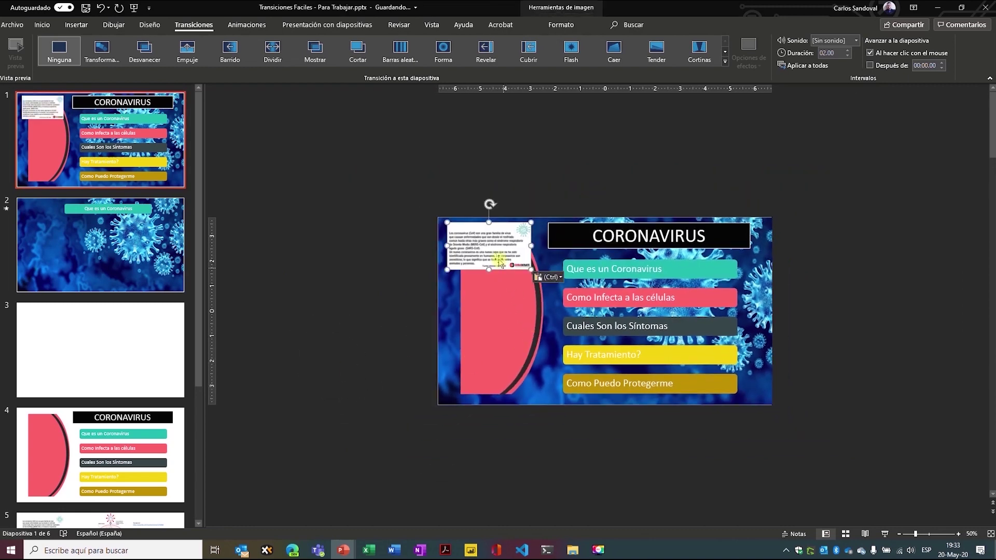
pyautogui.moveTo(501, 265); pyautogui.dragTo(640, 442)
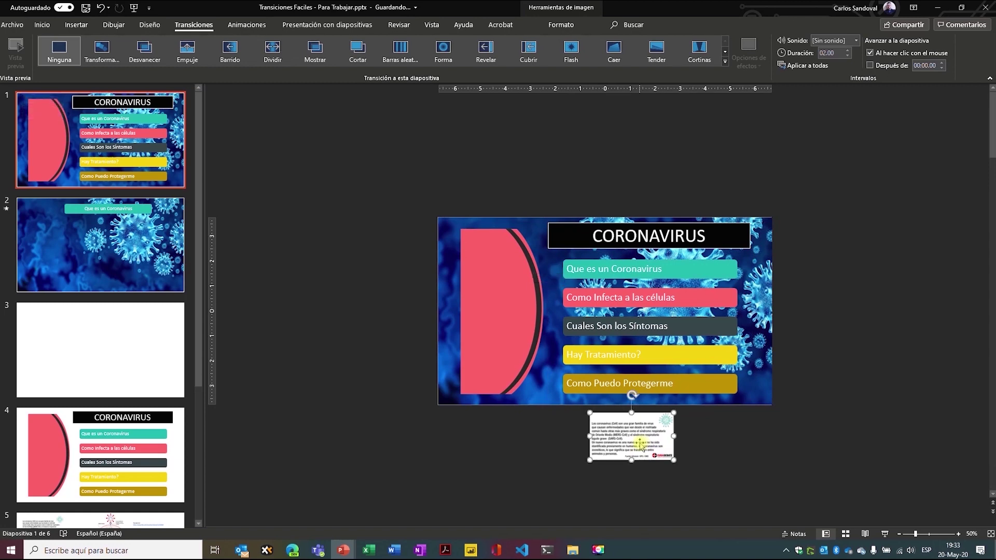
pyautogui.click(105, 243)
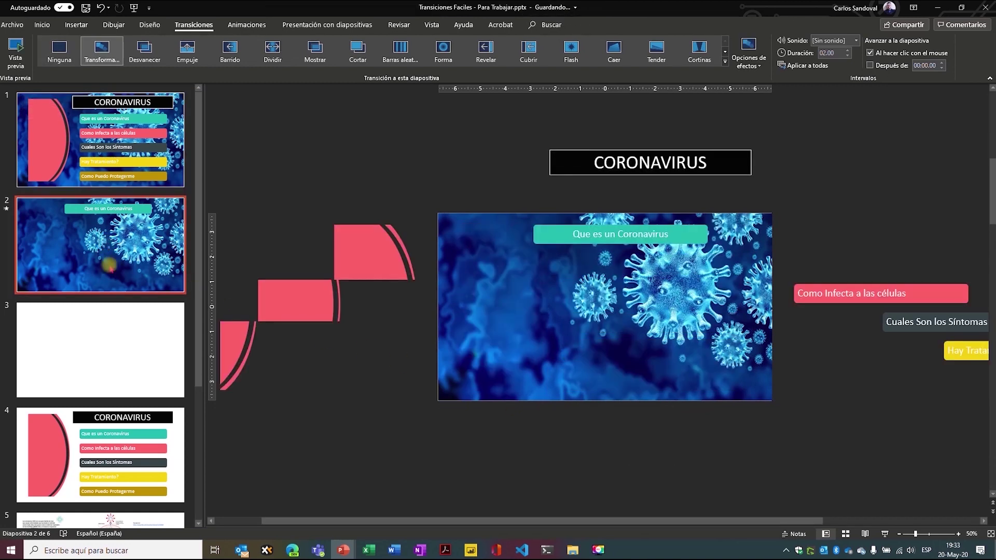
pyautogui.hotkey('ctrl', 'v')
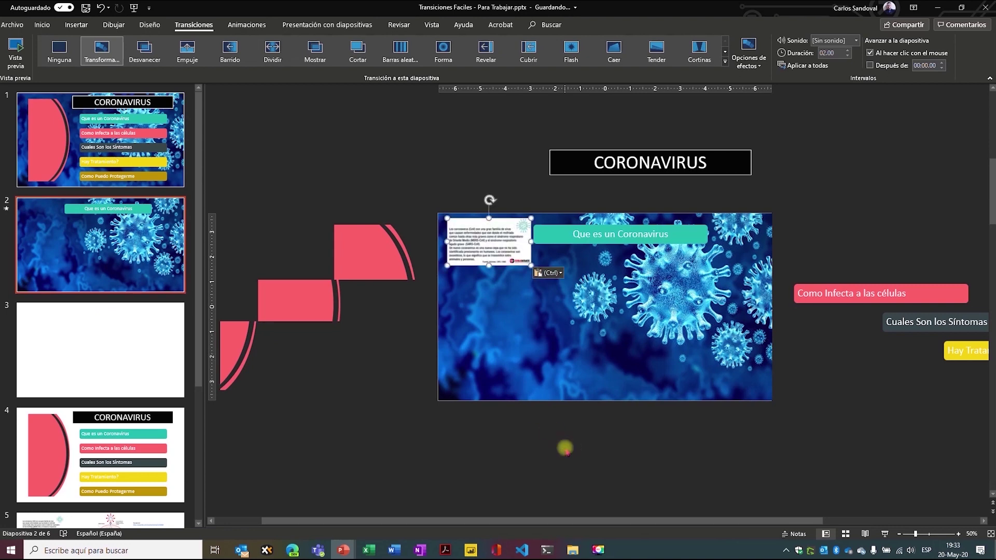
# Move the text image onto slide 2's picture, nudge it right and enlarge it
pyautogui.moveTo(488, 228)
pyautogui.mouseDown()
pyautogui.moveTo(504, 293)
pyautogui.moveTo(748, 368)
pyautogui.moveTo(708, 388)
pyautogui.mouseUp()
pyautogui.moveTo(653, 338); pyautogui.dragTo(682, 335)
pyautogui.moveTo(509, 259); pyautogui.dragTo(504, 256)
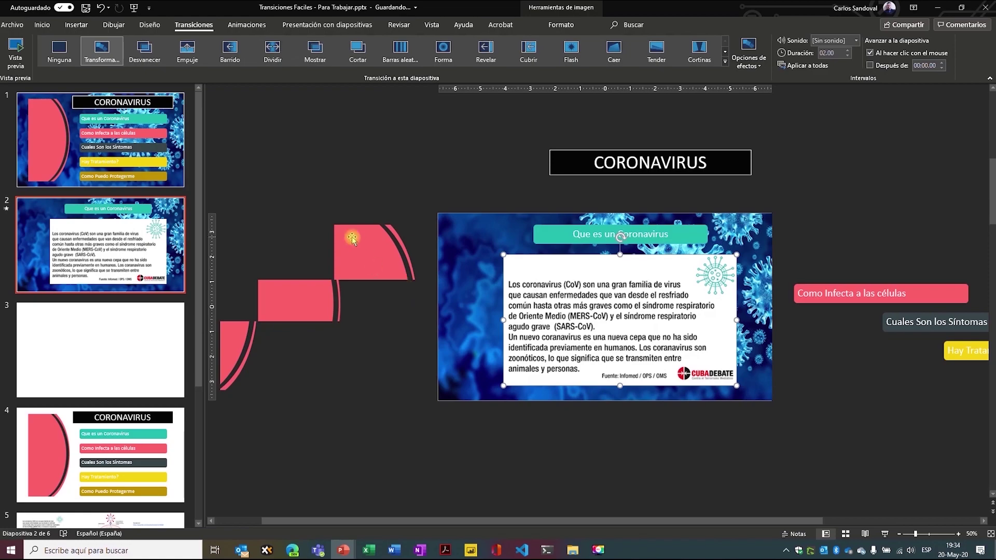
# Preview the morph from the menu into 'Que es un Coronavirus' in the slideshow
pyautogui.press('F5')
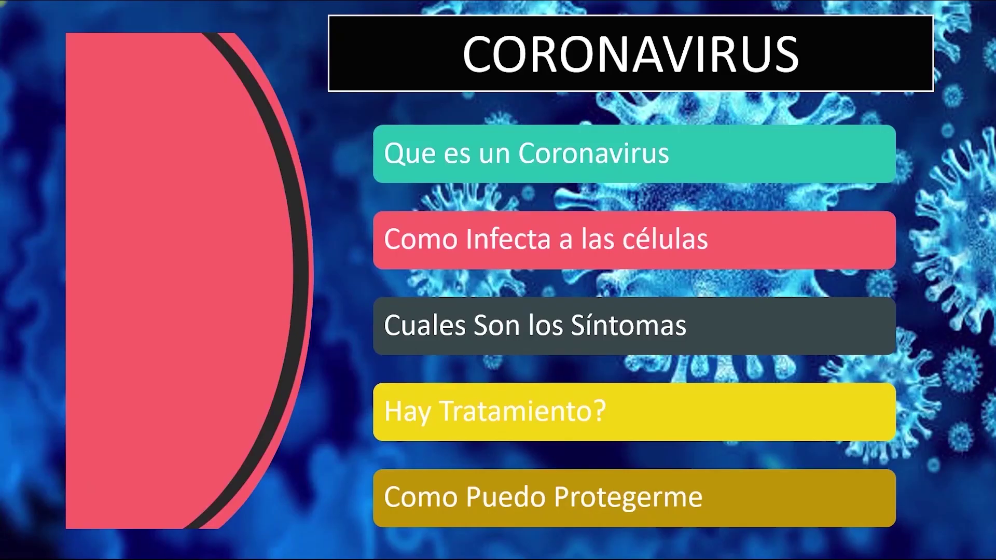
pyautogui.press('Right')
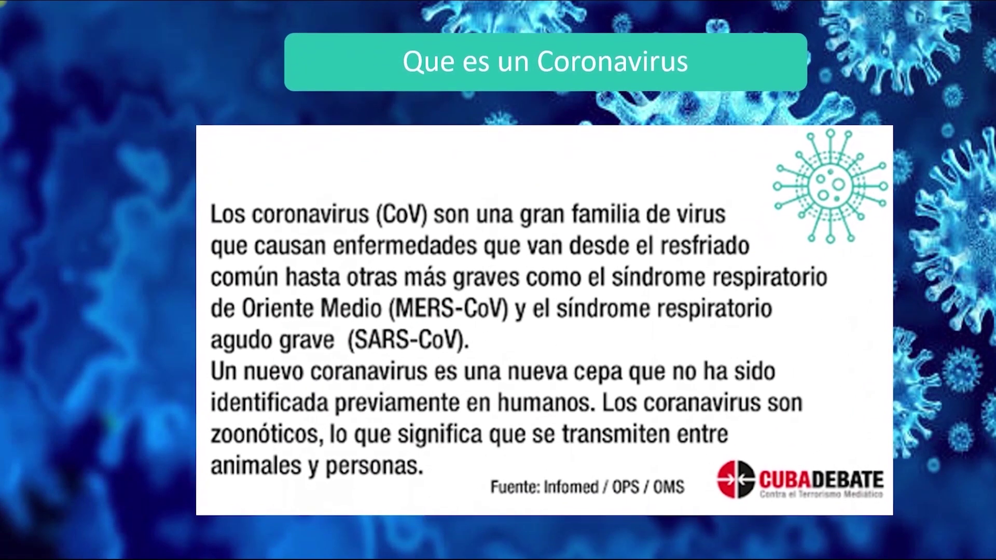
pyautogui.press('Right')
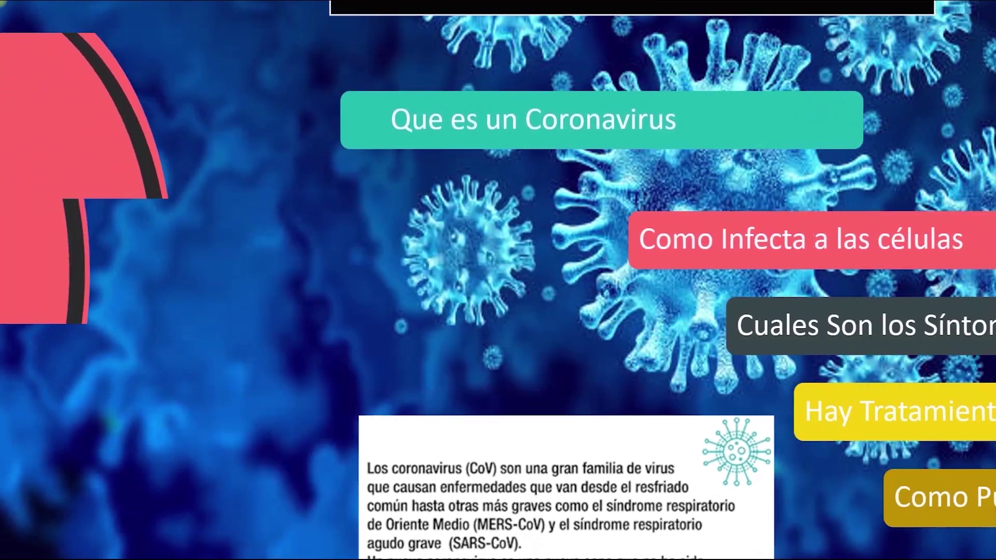
pyautogui.press('Escape')
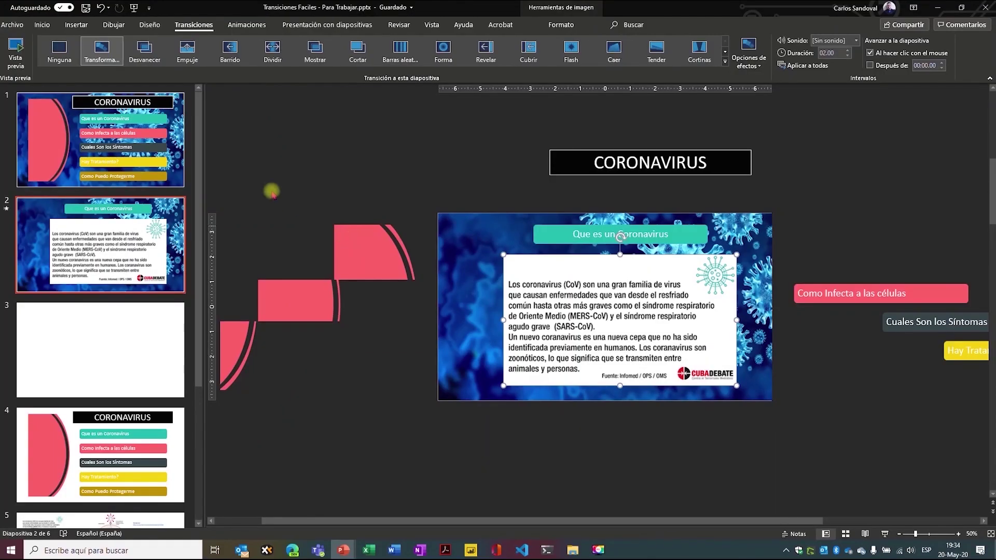
pyautogui.click(174, 145)
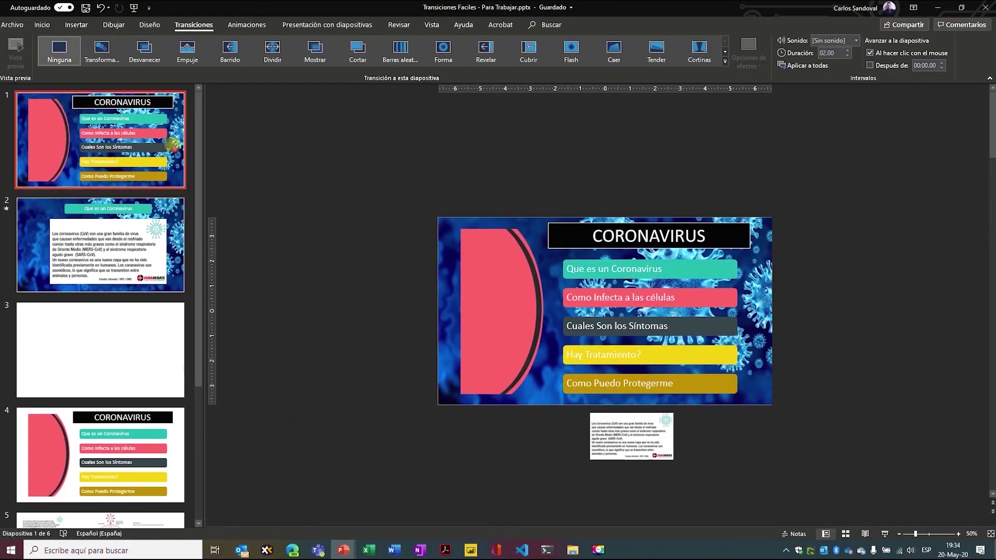
# Duplicate the CORONAVIRUS menu slide and move the copy to position 3, after 'Que es un Coronavirus'
pyautogui.rightClick(172, 144)
pyautogui.click(216, 217)
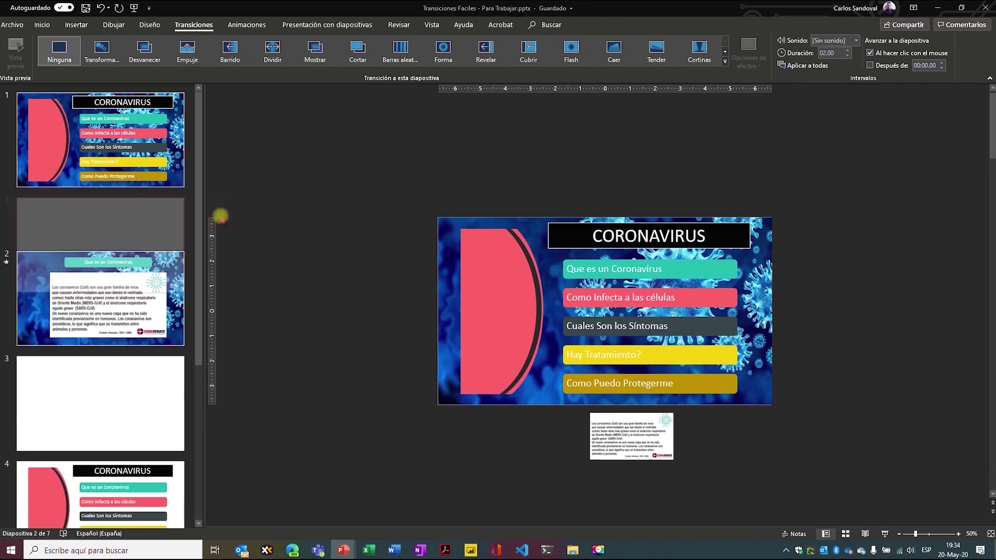
pyautogui.moveTo(181, 213); pyautogui.dragTo(178, 326)
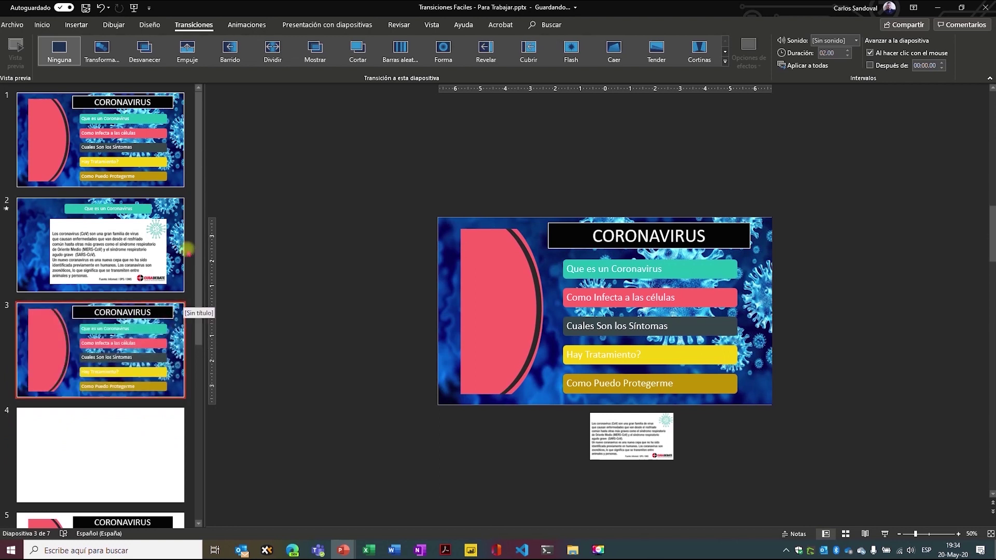
pyautogui.click(177, 158)
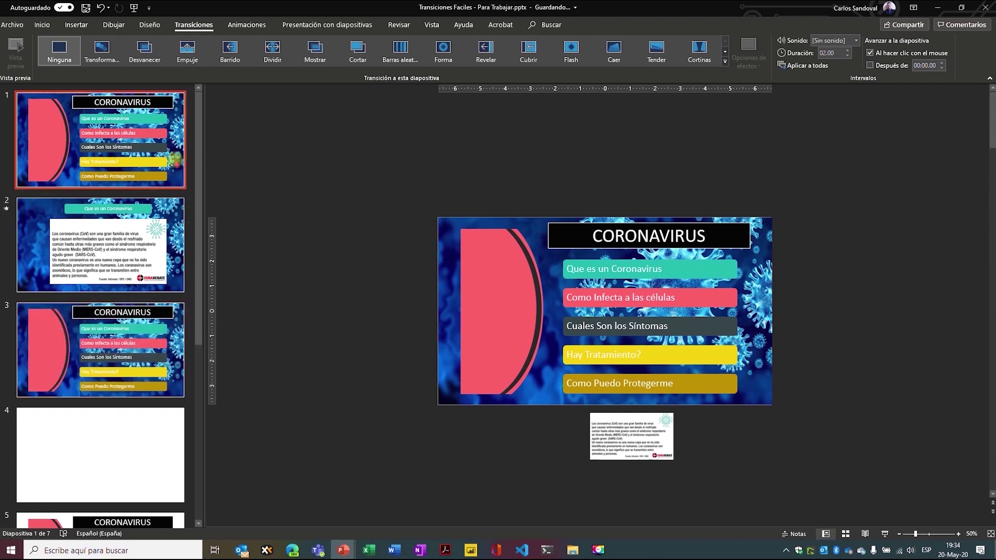
# Play the show twice from slide 1, checking the morph to 'Que es un Coronavirus' and back to the menu copy
pyautogui.press('F5')
pyautogui.press('Right')
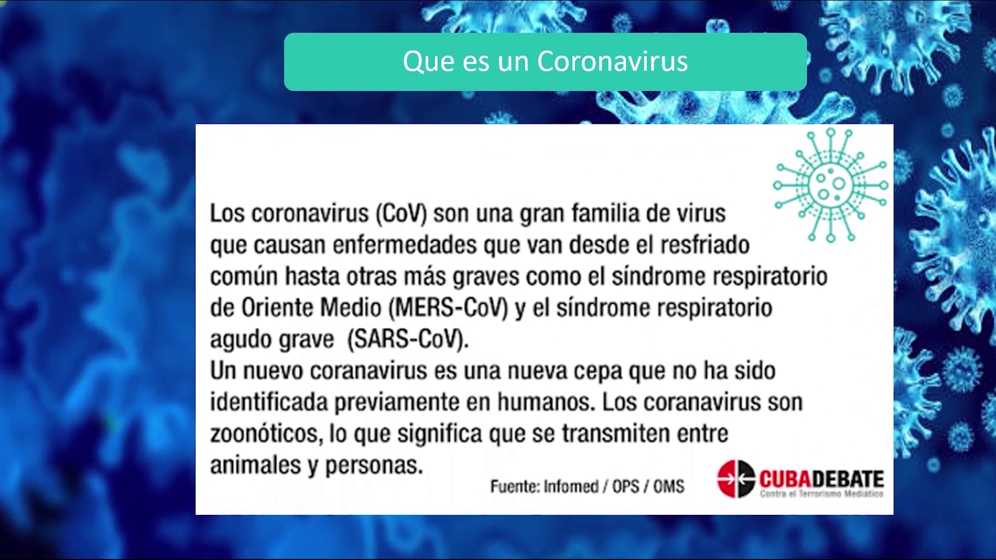
pyautogui.press('Right')
pyautogui.press('Escape')
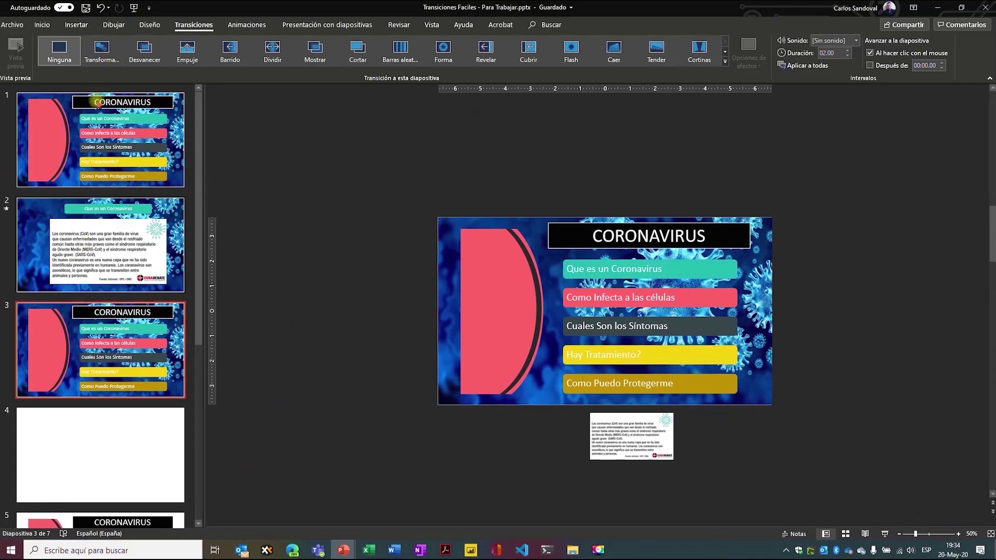
pyautogui.click(103, 130)
pyautogui.press('F5')
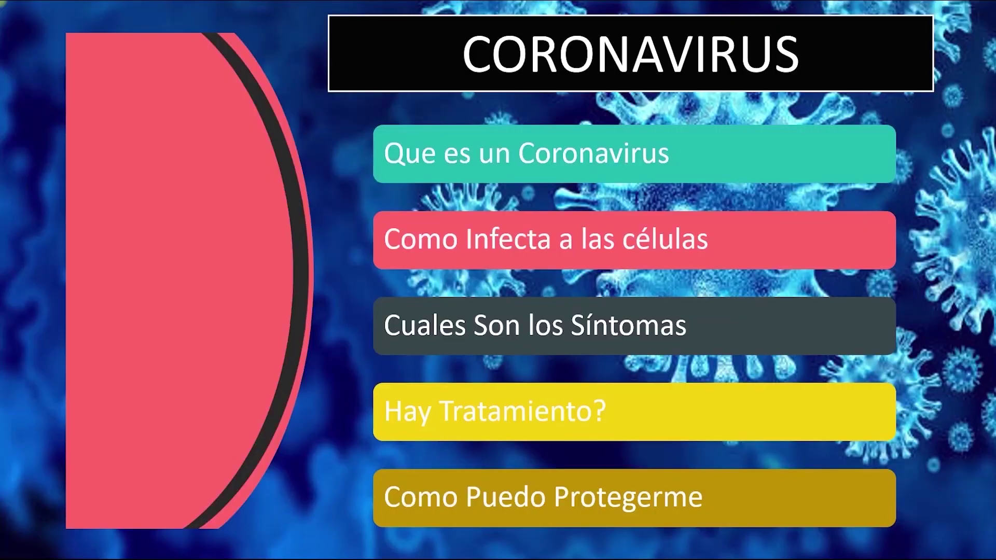
pyautogui.press('Right')
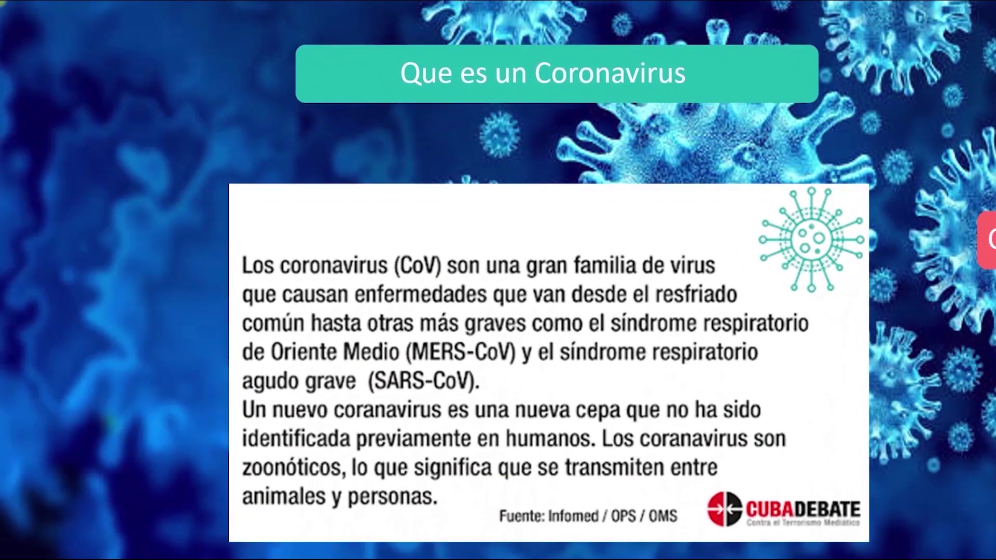
pyautogui.press('Right')
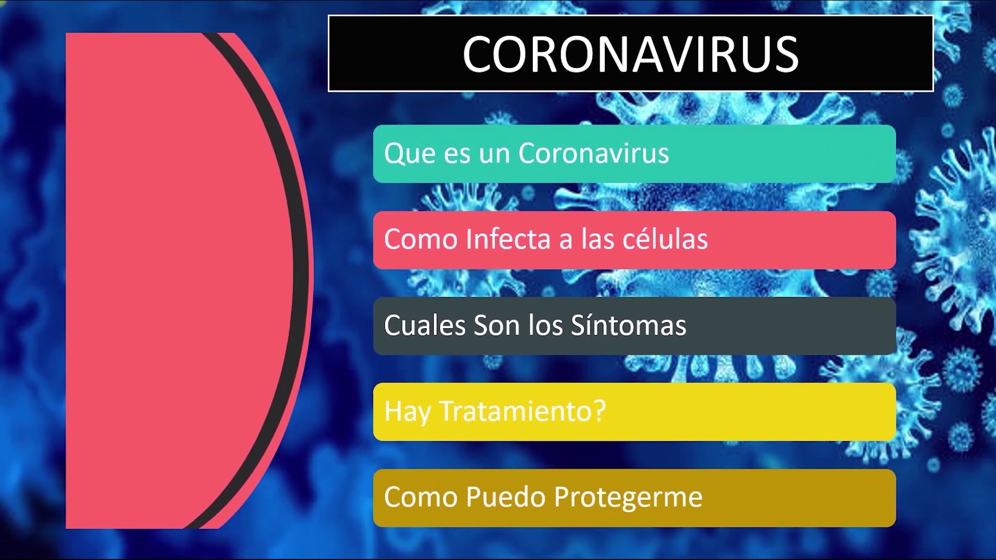
pyautogui.press('Escape')
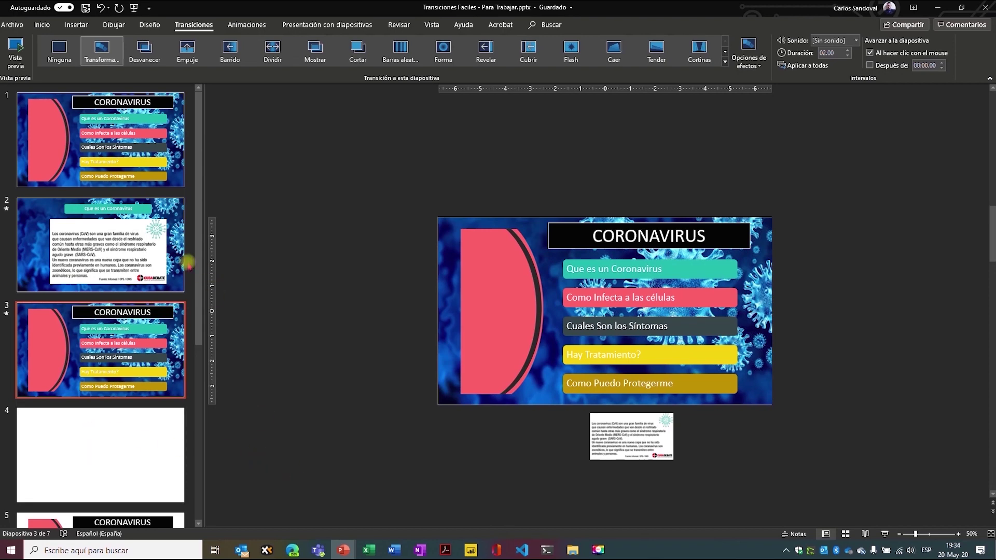
# On slide 4, push the other menu boxes off-slide and bring the infection diagrams on, enlarged
pyautogui.scroll(-5, 122, 441)
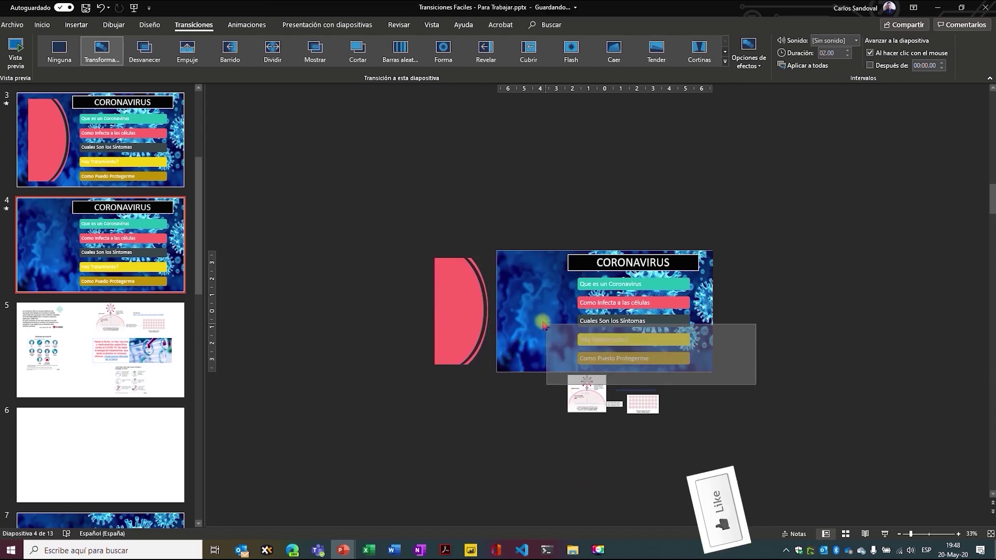
pyautogui.moveTo(590, 346); pyautogui.dragTo(879, 358)
pyautogui.moveTo(633, 263); pyautogui.dragTo(633, 205)
pyautogui.moveTo(660, 302)
pyautogui.mouseDown()
pyautogui.moveTo(649, 297)
pyautogui.moveTo(638, 255)
pyautogui.mouseUp()
pyautogui.moveTo(587, 395); pyautogui.dragTo(533, 295)
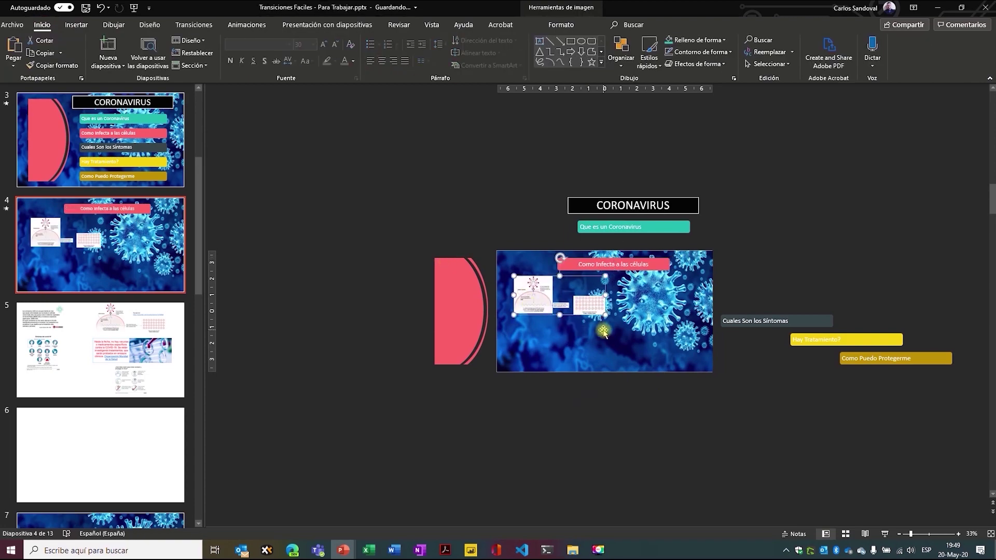
pyautogui.moveTo(606, 315); pyautogui.dragTo(698, 359)
pyautogui.scroll(4, 664, 327)
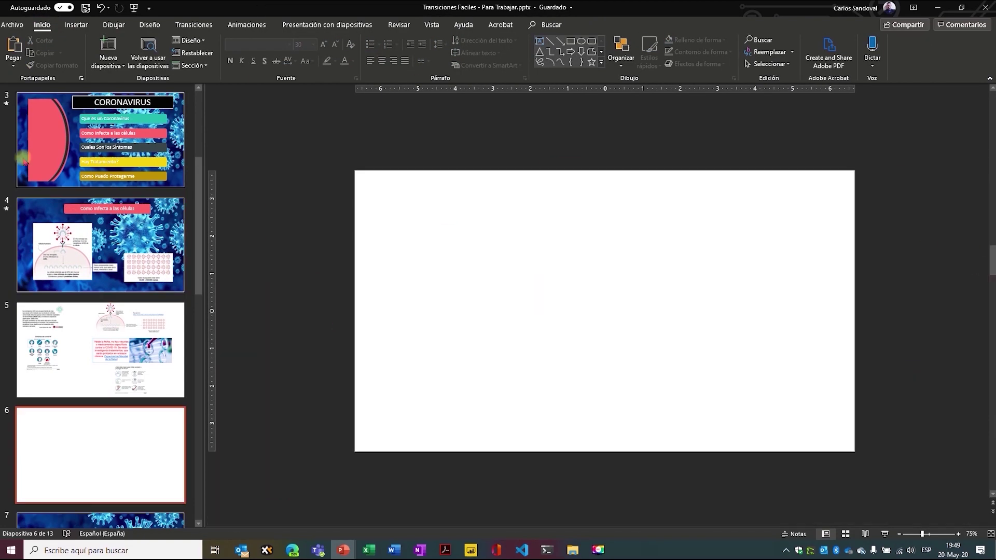
pyautogui.moveTo(990, 220); pyautogui.dragTo(989, 205)
# Play the slideshow from slide 3 to preview the morph into slide 4
pyautogui.click(101, 140)
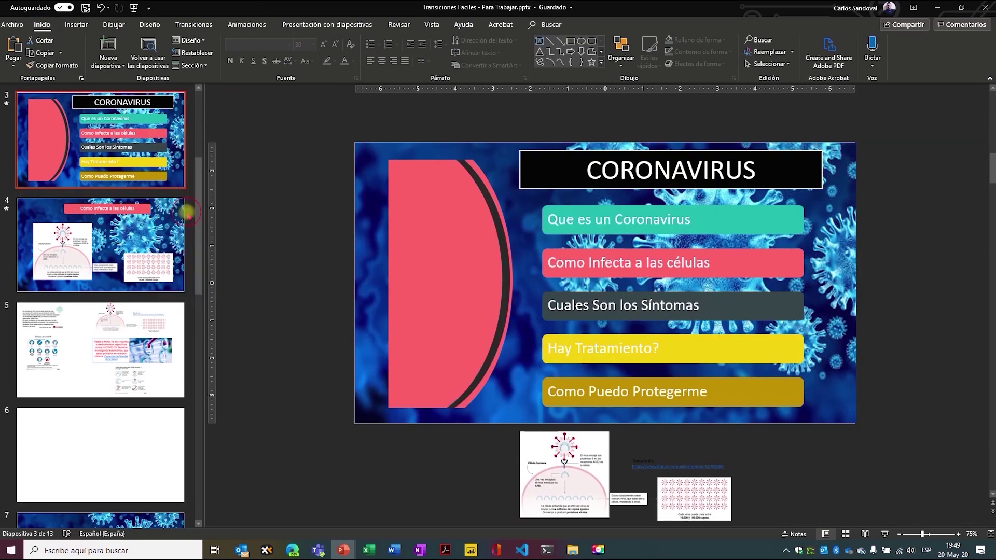
pyautogui.hotkey('shift', 'F5')
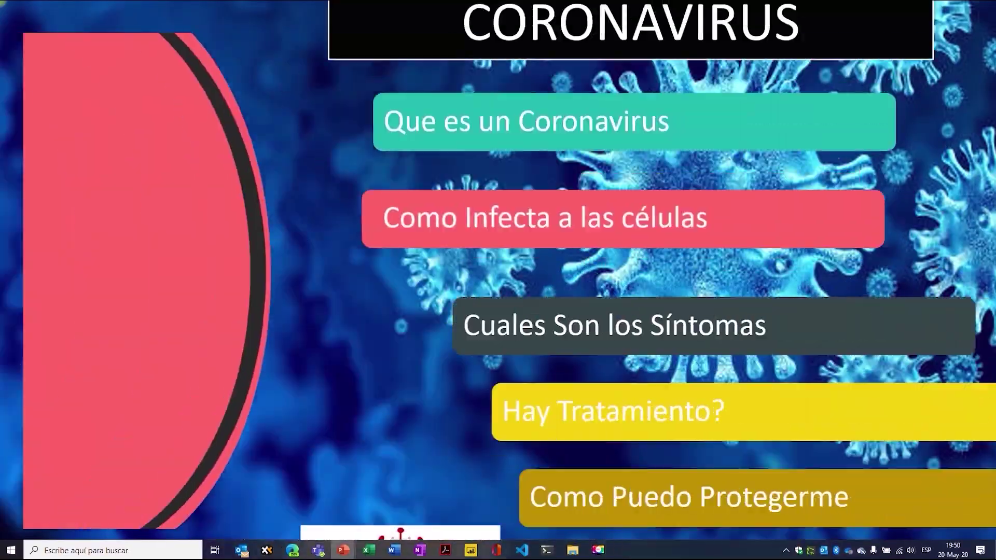
pyautogui.press('Escape')
pyautogui.click(134, 463)
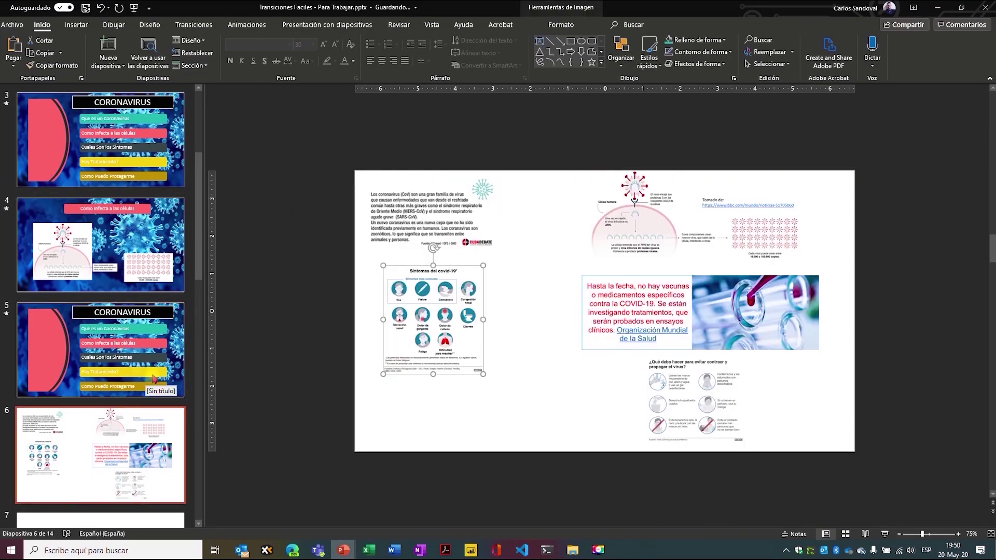
# Move the other boxes off-slide, centre 'Cuales Son los Síntomas' at top and enlarge the symptoms chart
pyautogui.hotkey('ctrl', 'v')
pyautogui.moveTo(794, 410); pyautogui.dragTo(527, 329)
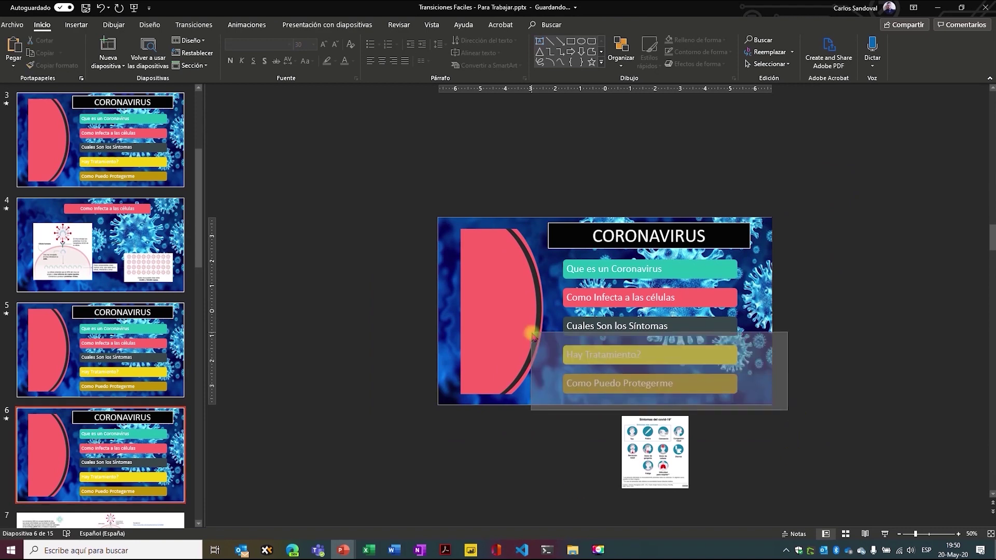
pyautogui.moveTo(597, 358); pyautogui.dragTo(827, 358)
pyautogui.moveTo(649, 236); pyautogui.dragTo(649, 132)
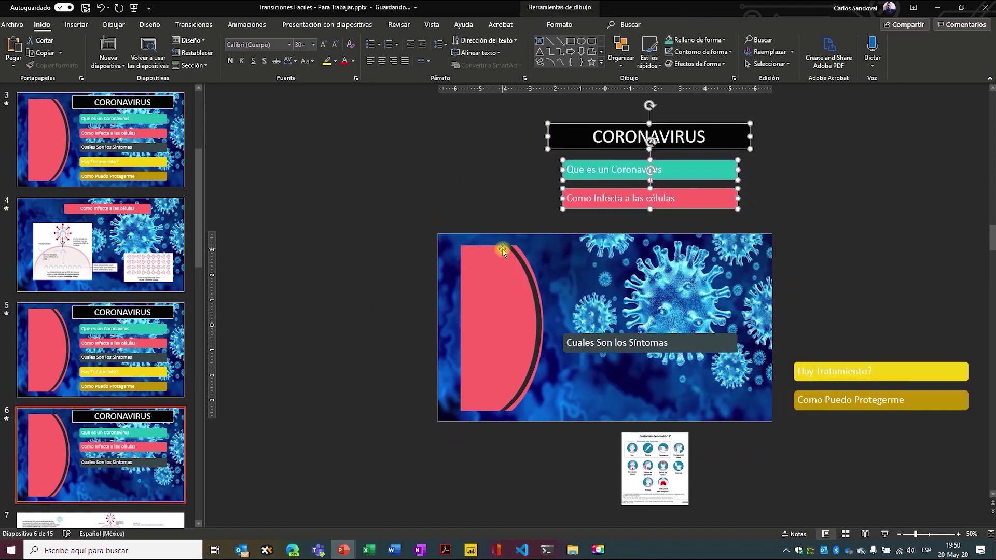
pyautogui.moveTo(612, 325); pyautogui.dragTo(612, 235)
pyautogui.click(381, 62)
pyautogui.moveTo(655, 451); pyautogui.dragTo(602, 311)
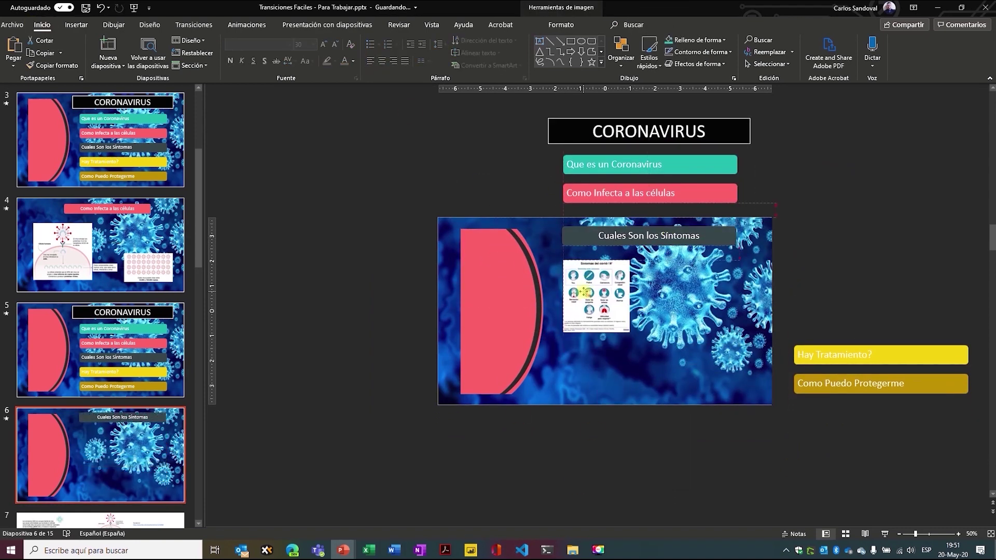
pyautogui.moveTo(645, 356); pyautogui.dragTo(716, 390)
# Duplicate the CORONAVIRUS menu slide again and preview the slide's transition
pyautogui.scroll(-3, 282, 402)
pyautogui.rightClick(166, 145)
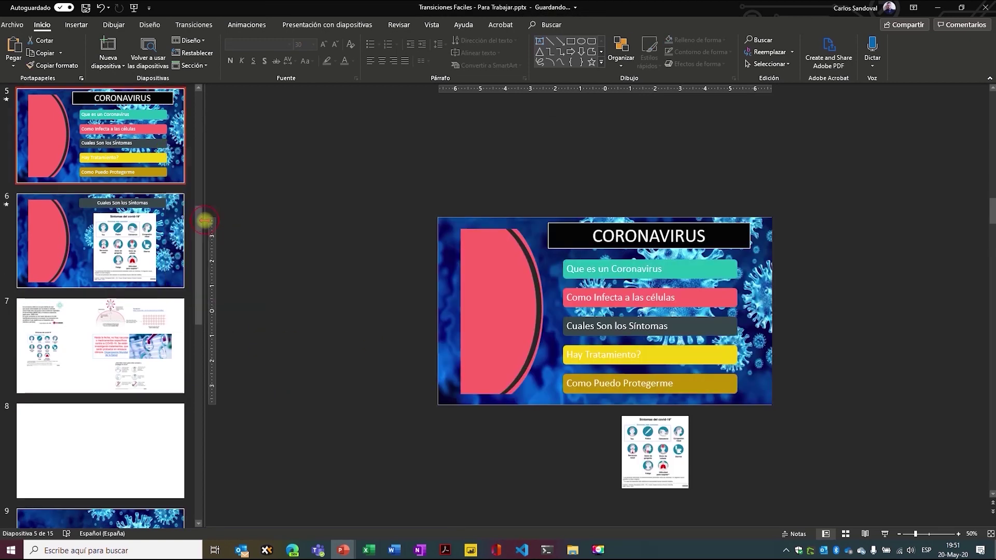
pyautogui.click(207, 218)
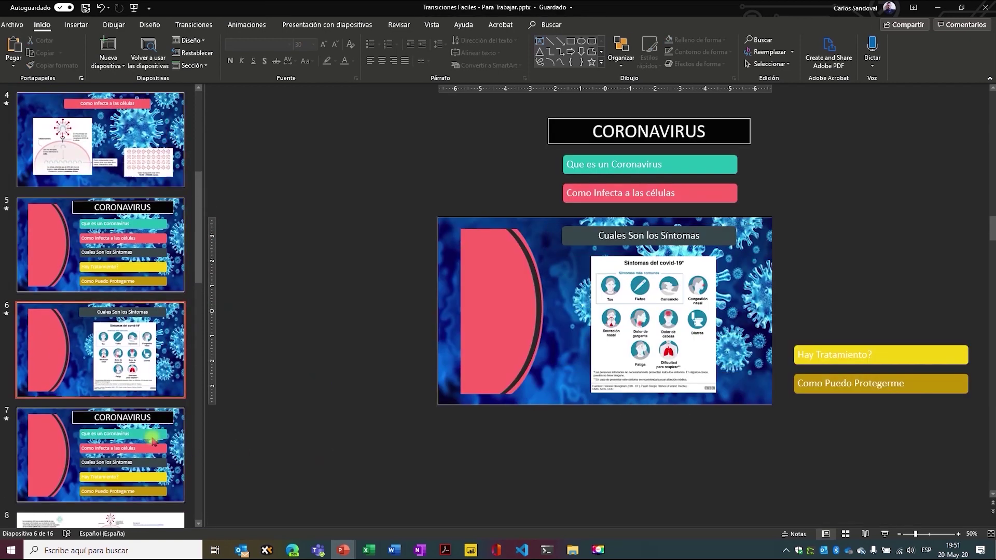
pyautogui.scroll(-1, 152, 438)
pyautogui.click(221, 436)
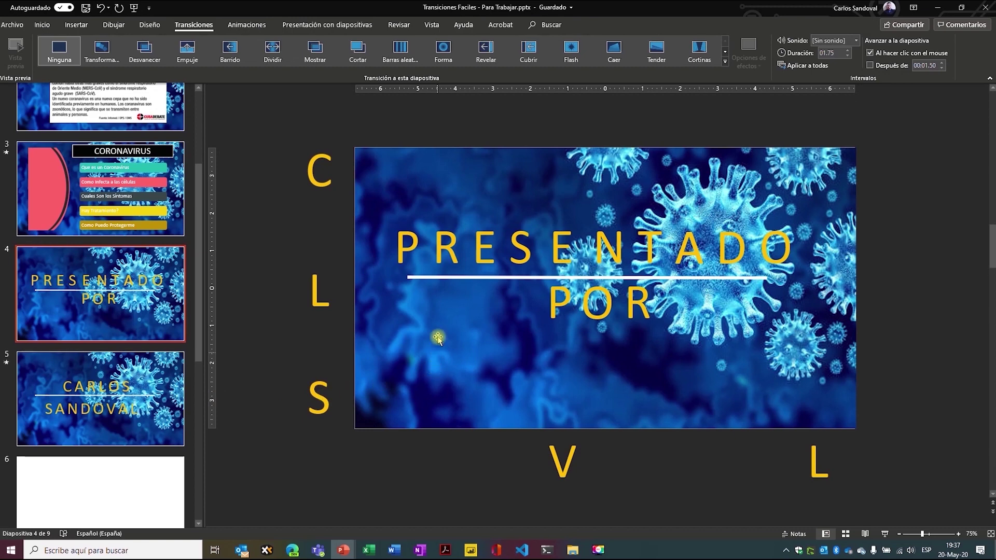
# Inspect slide 4's background and separate P-R-E-S-E-N letter boxes, then view the presenter's name slide
pyautogui.click(401, 315)
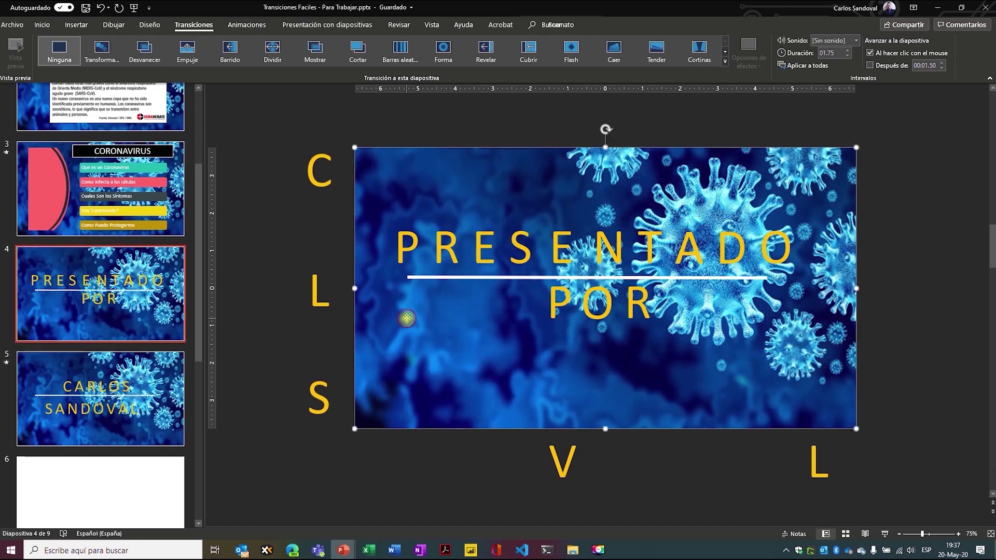
pyautogui.click(421, 241)
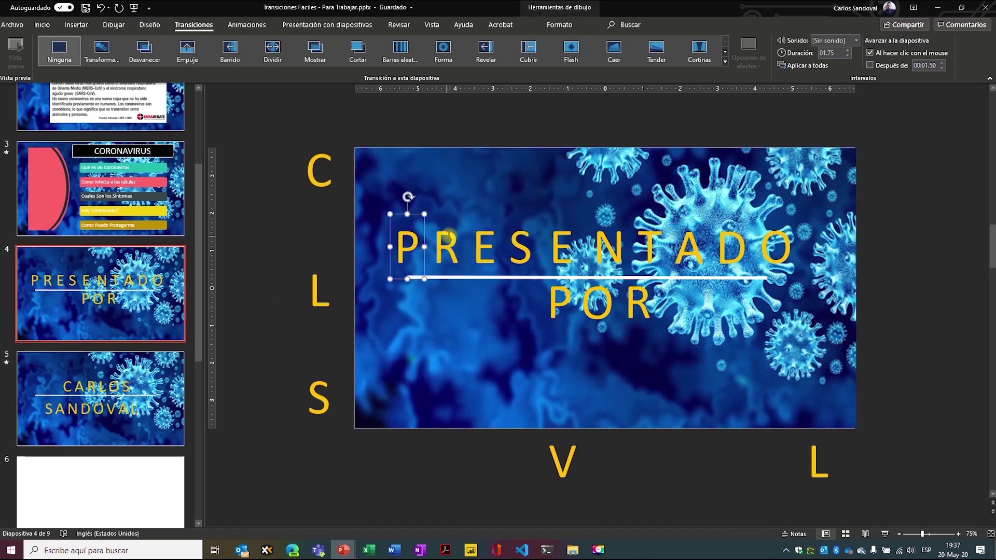
pyautogui.click(451, 236)
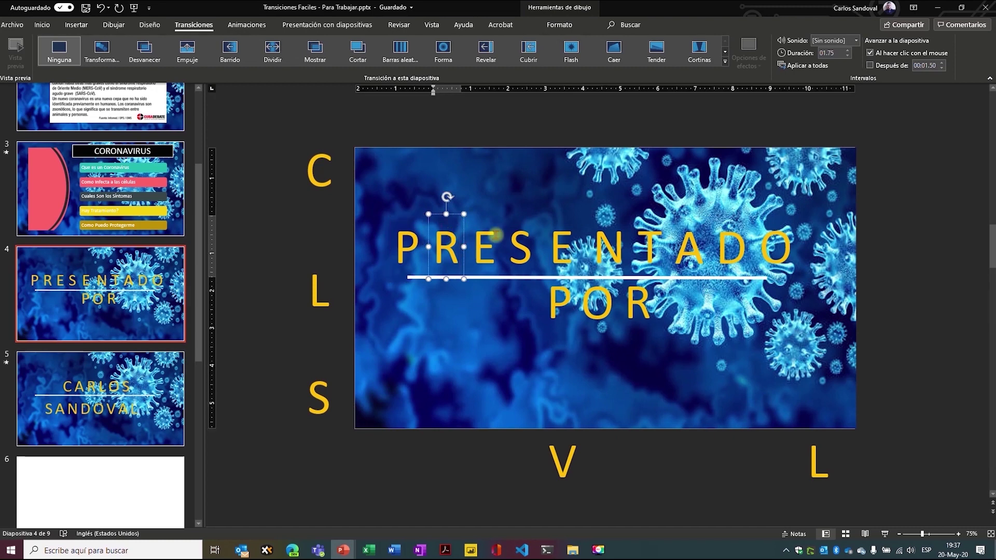
pyautogui.click(490, 234)
pyautogui.click(518, 236)
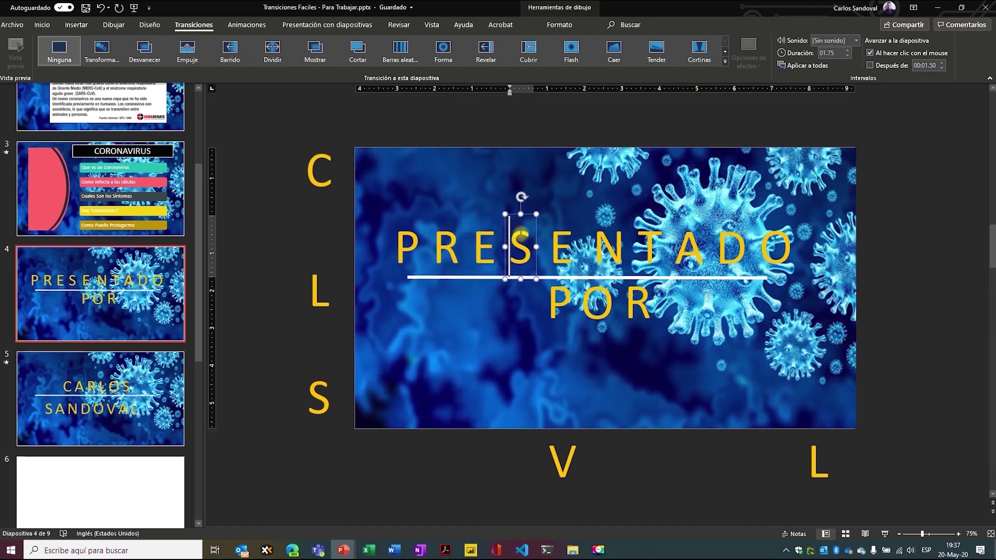
pyautogui.click(558, 233)
pyautogui.click(597, 238)
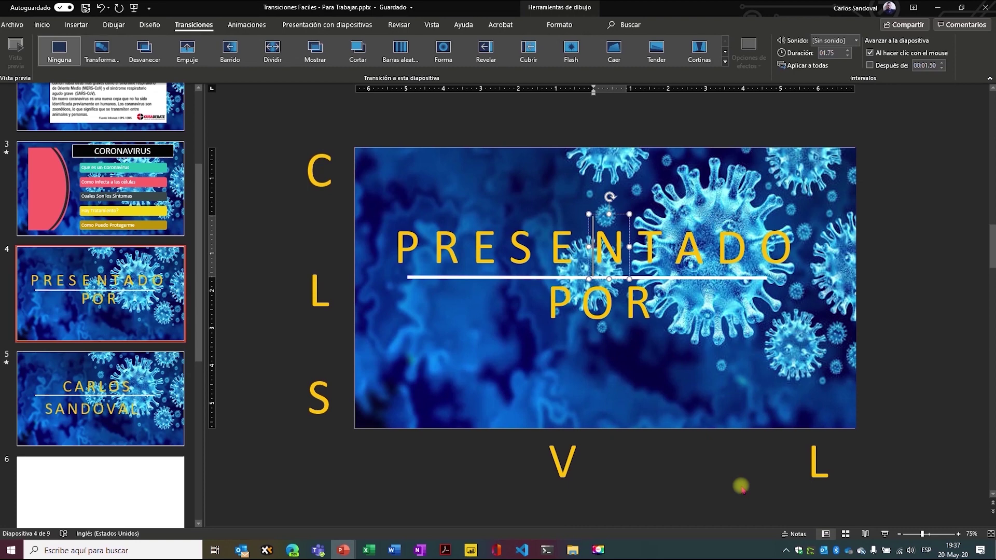
pyautogui.click(126, 393)
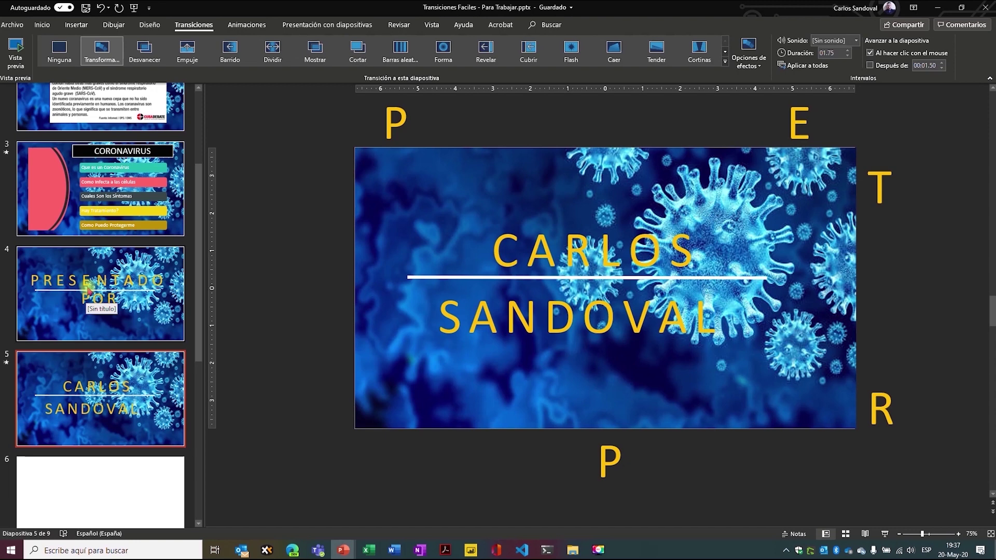
# Check the name slide's Morph transition from PRESENTADO POR, then play the slideshow to watch it
pyautogui.click(88, 291)
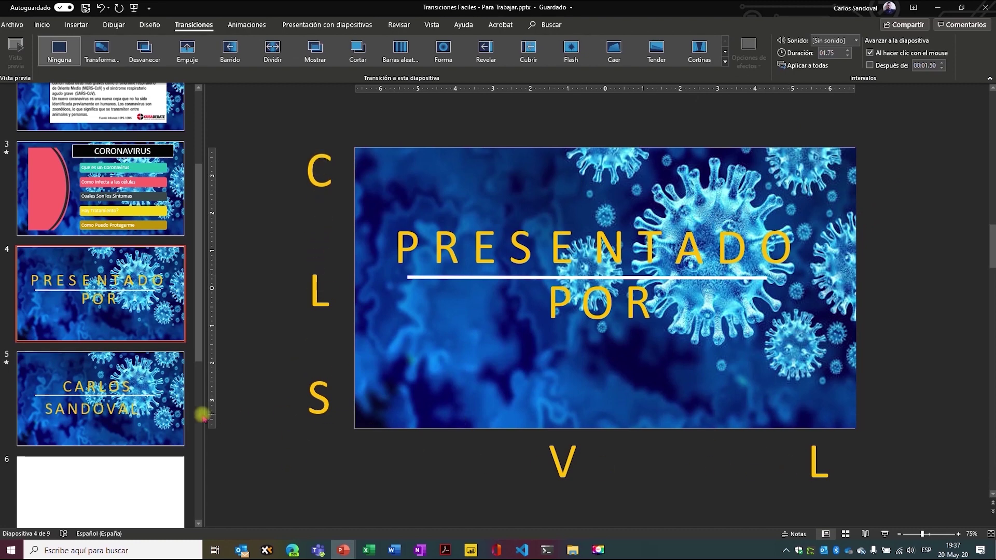
pyautogui.click(162, 430)
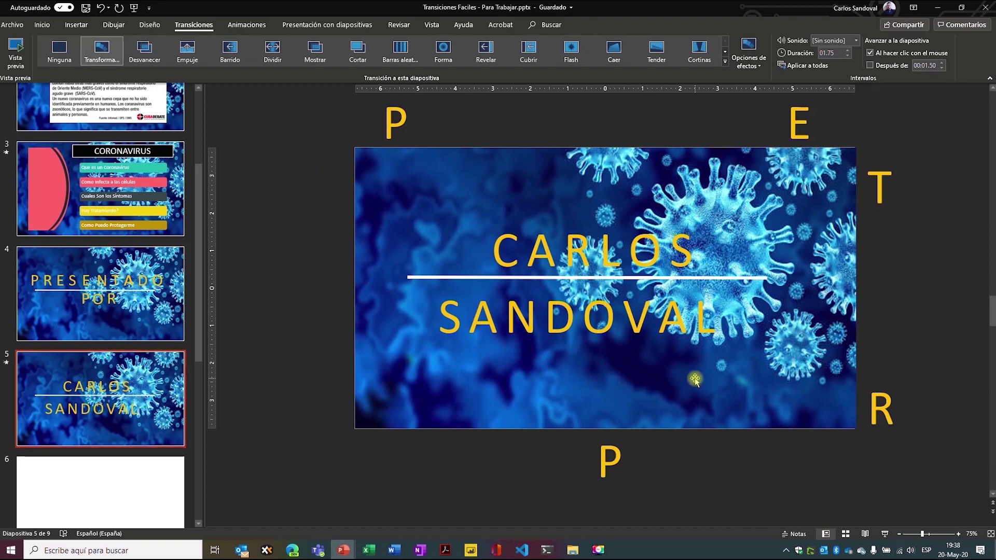
pyautogui.click(130, 308)
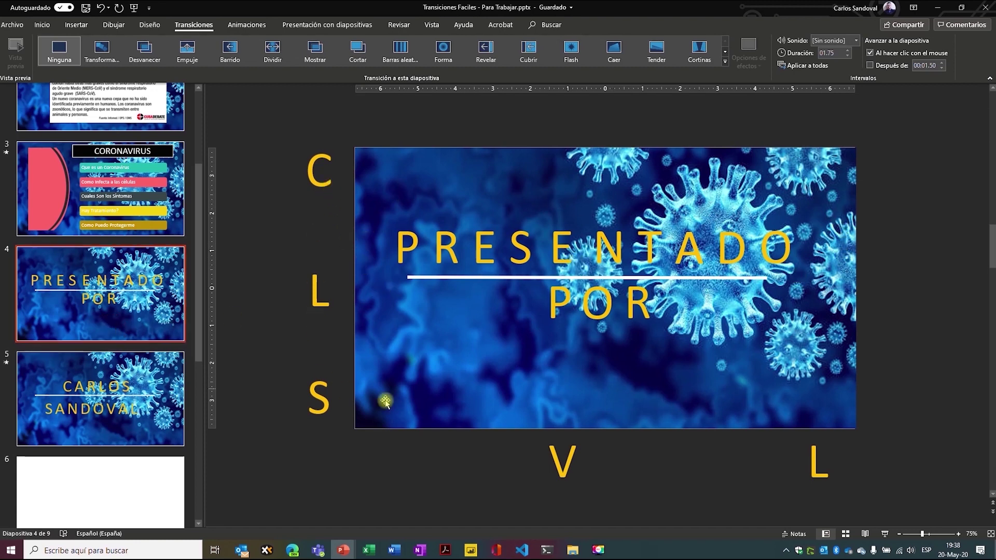
pyautogui.click(83, 402)
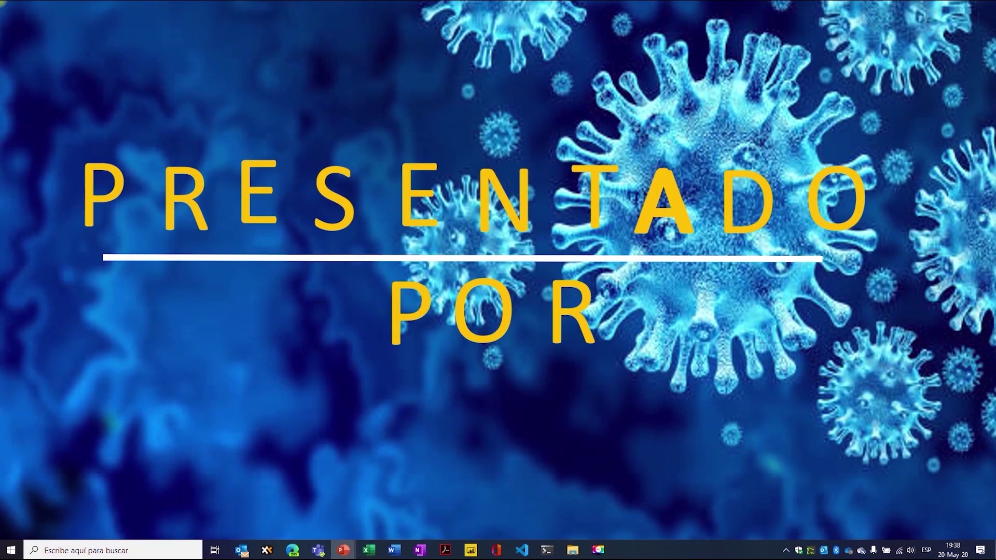
pyautogui.press('Right')
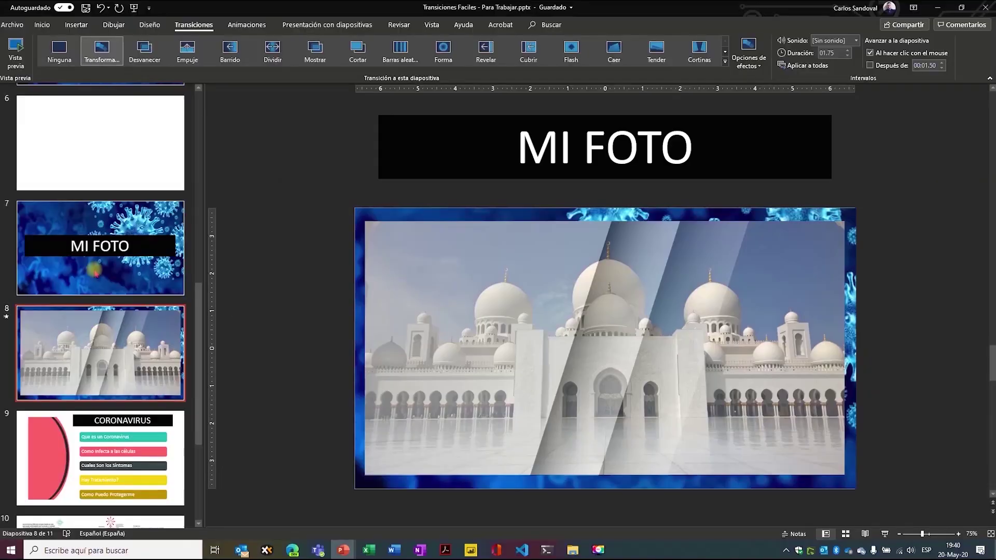
# Review the MI FOTO title slide and the mosque photo slide's Morph transition
pyautogui.click(101, 285)
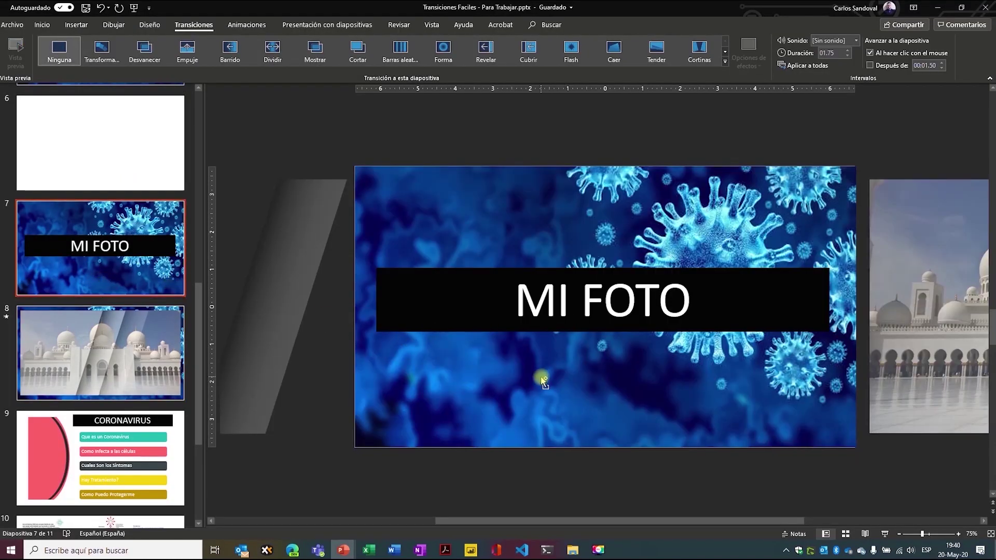
pyautogui.scroll(-5, 540, 376)
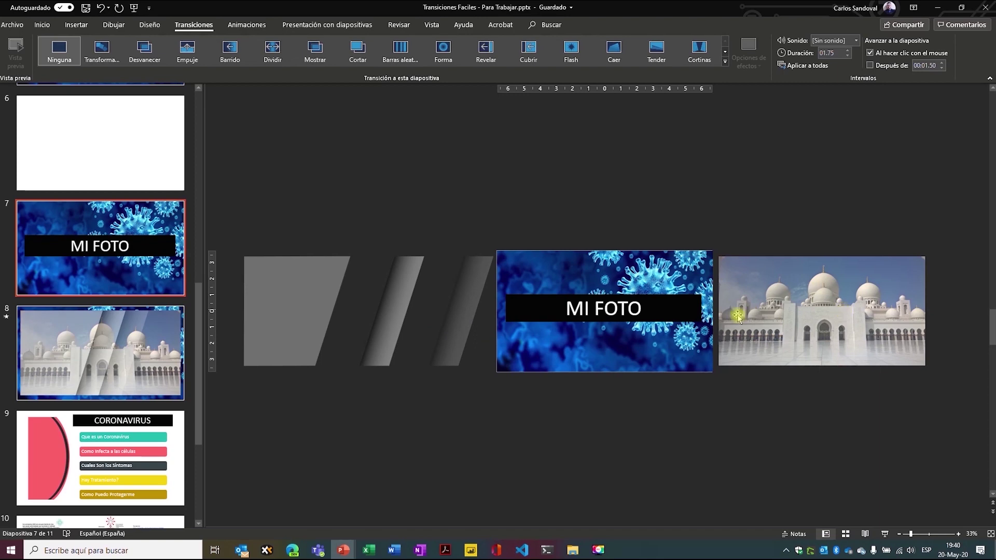
pyautogui.click(155, 344)
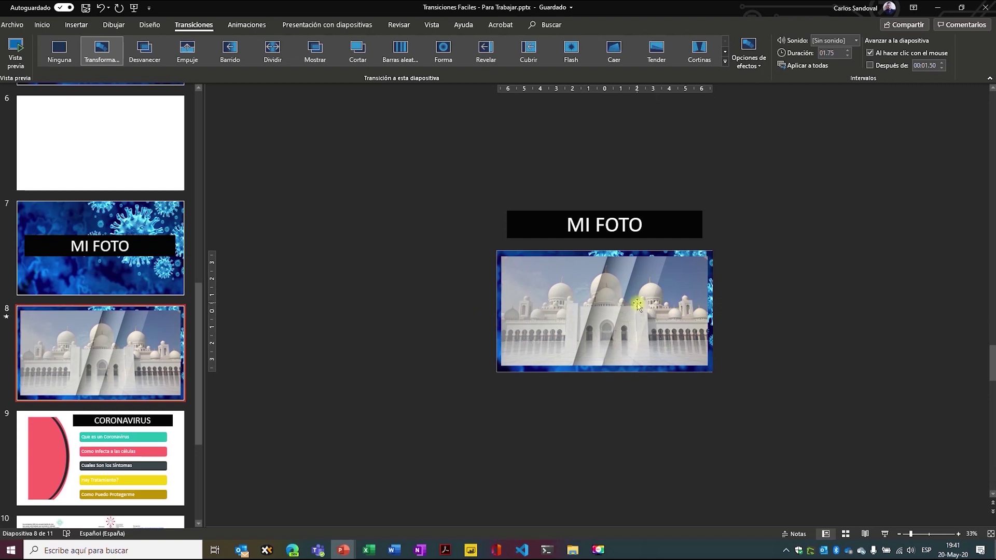
pyautogui.click(112, 279)
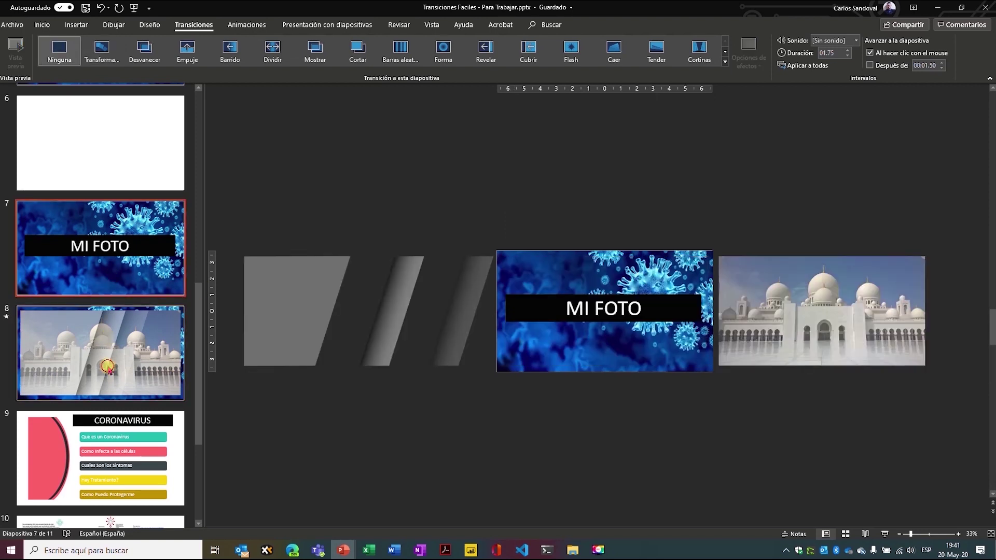
pyautogui.click(108, 368)
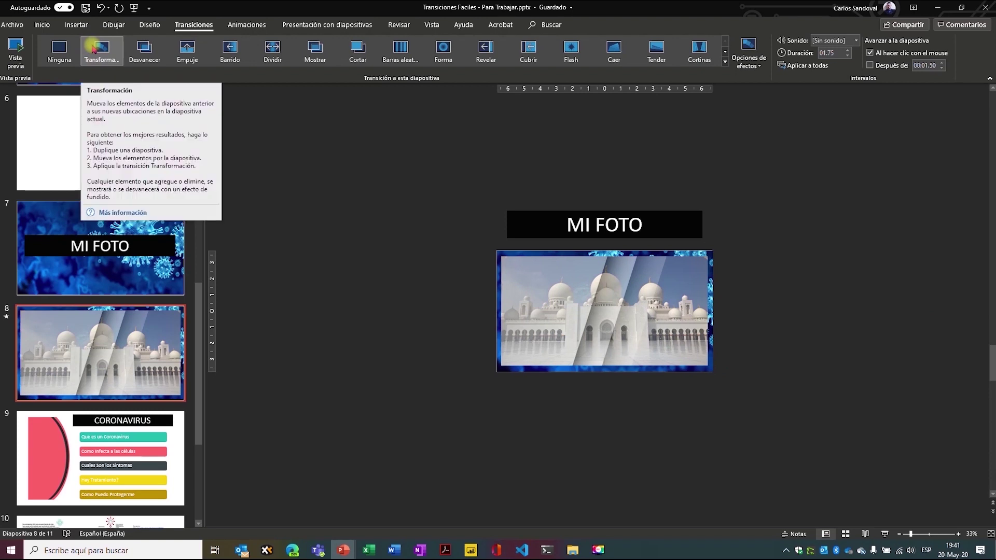
# Run the slideshow from the mosque photo slide to the CORONAVIRUS menu, then exit
pyautogui.hotkey('shift', 'F5')
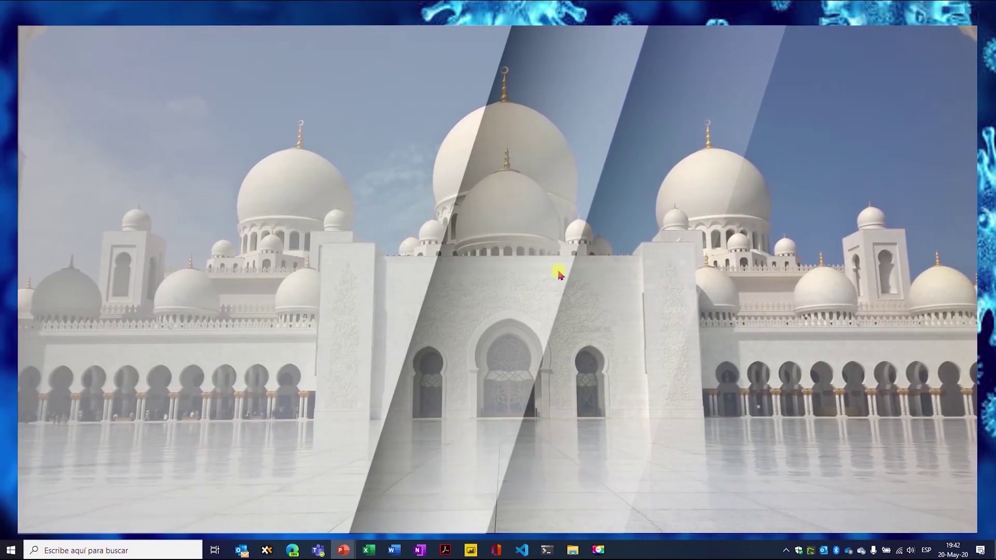
pyautogui.click(559, 274)
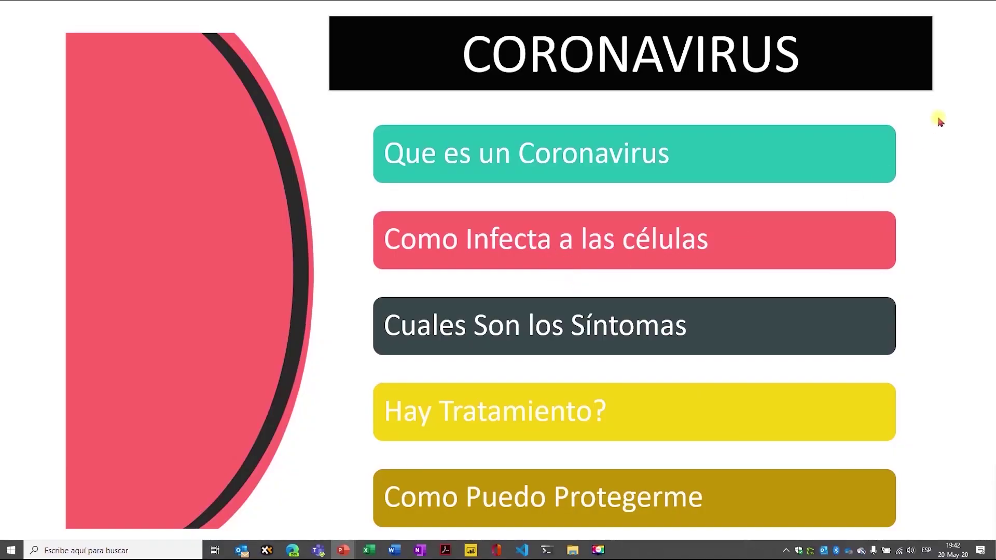
pyautogui.press('Escape')
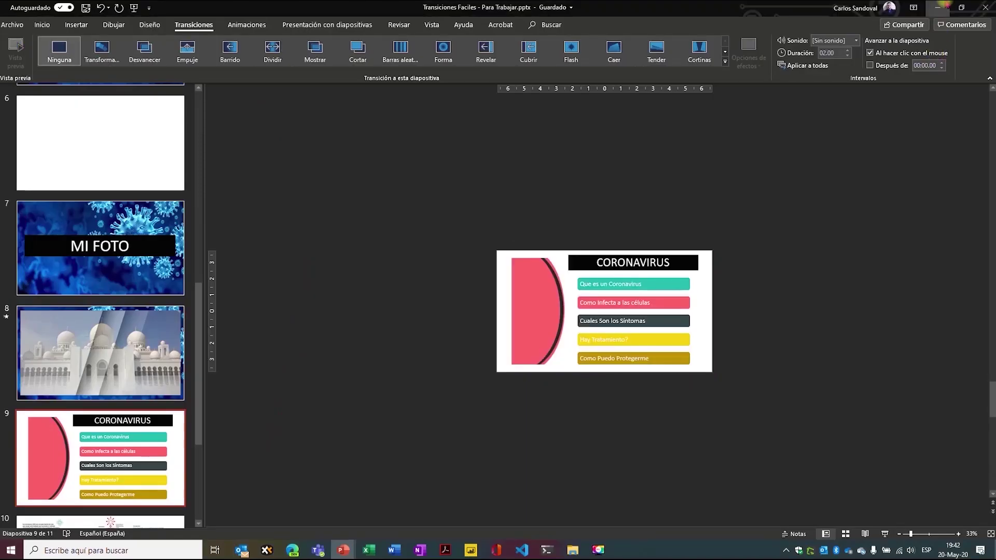
# Minimise the PowerPoint window to reveal the desktop
pyautogui.click(934, 7)
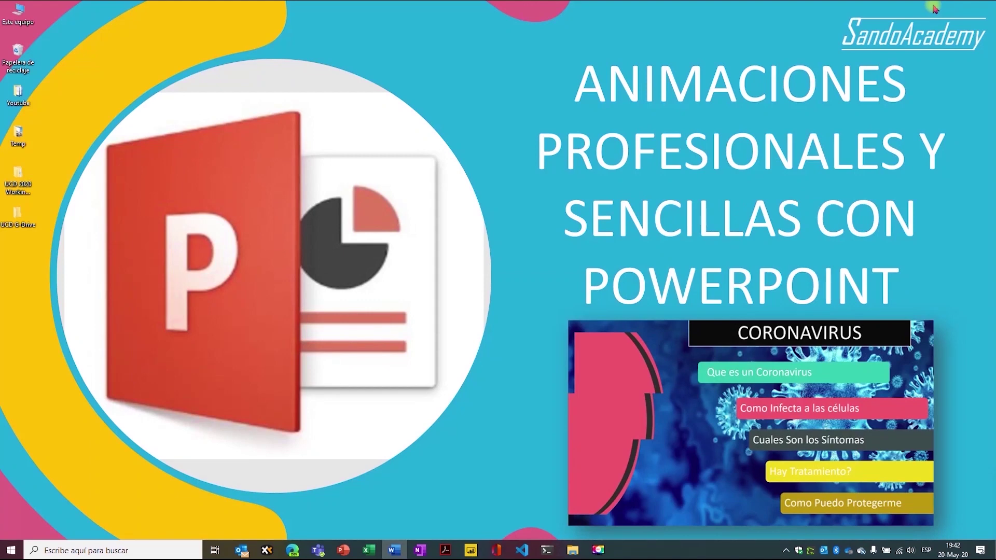